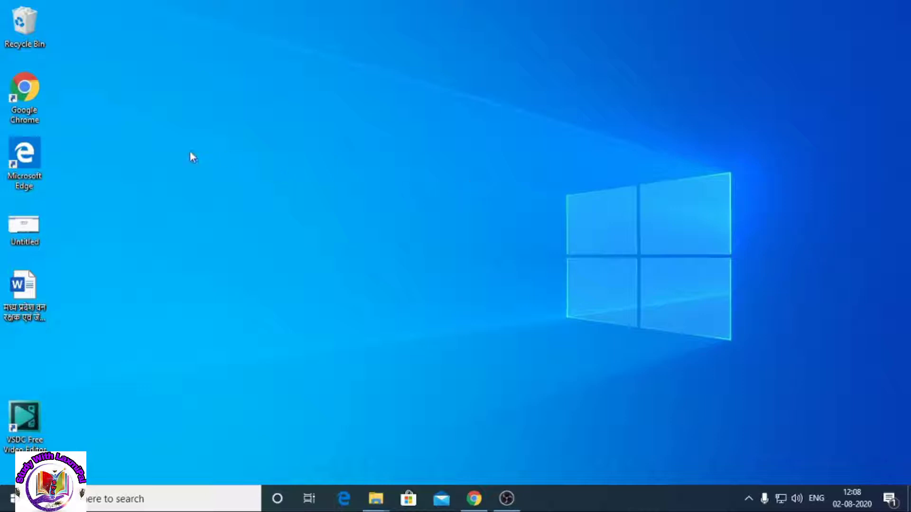
- Open Google Chrome, search for mponline and open the MPOnline website from the results
{"action": "double_click", "coordinate": [34, 116]}
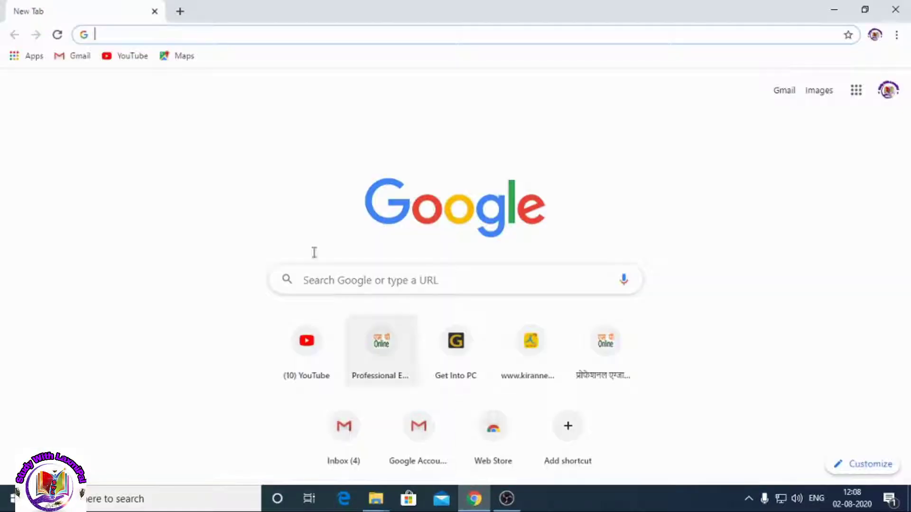
{"action": "left_click", "coordinate": [114, 37]}
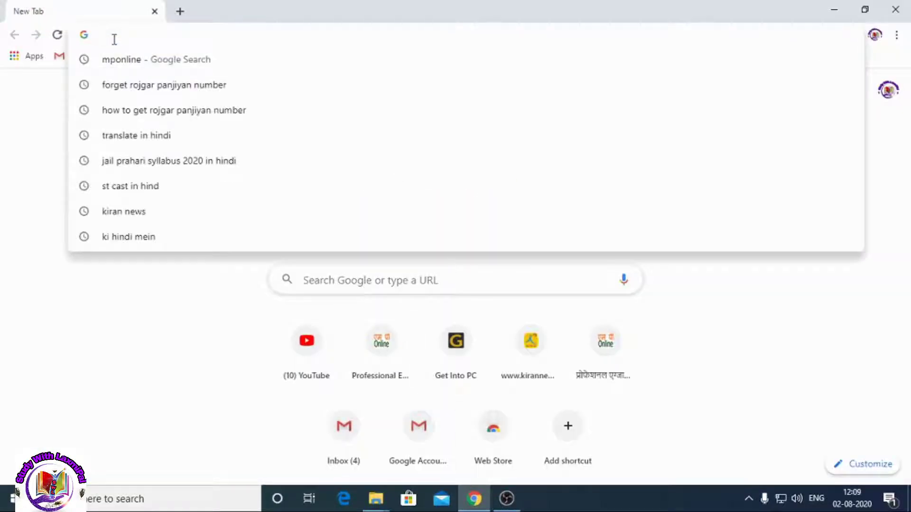
{"action": "type", "text": "MP"}
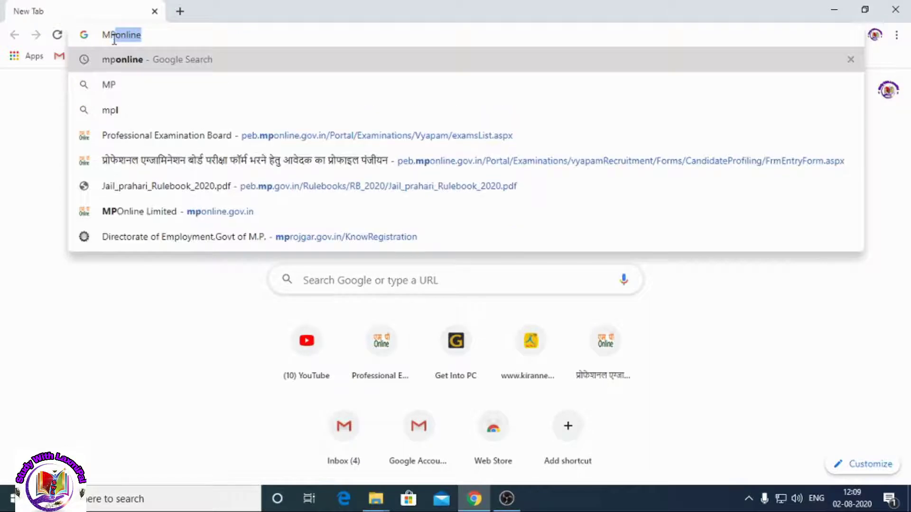
{"action": "left_click", "coordinate": [136, 67]}
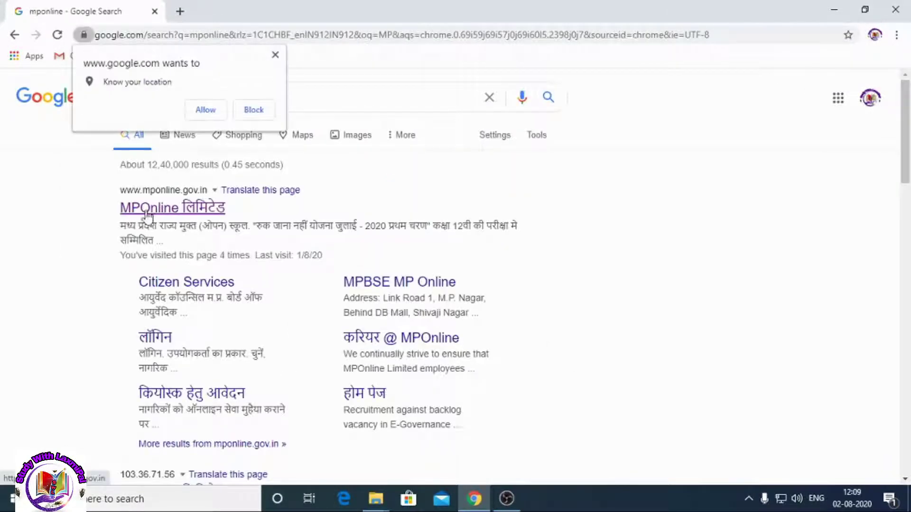
{"action": "left_click", "coordinate": [148, 211]}
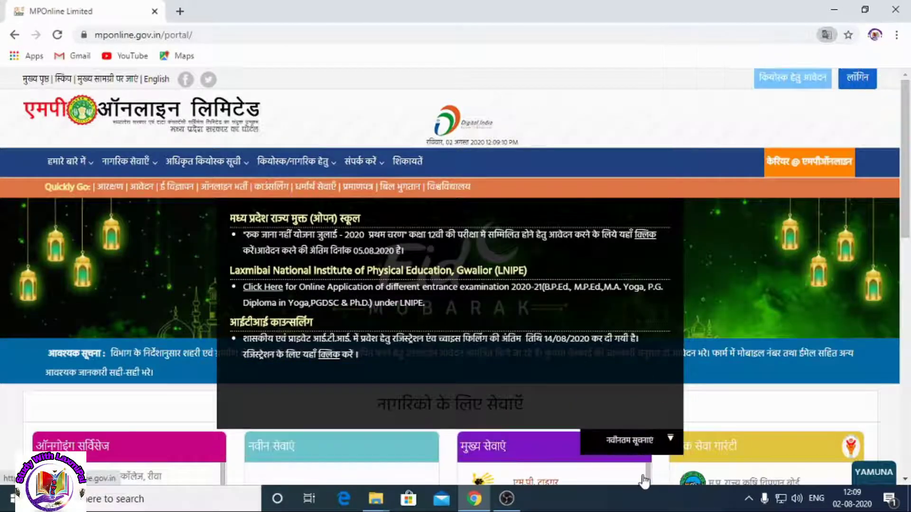
- Go to the Professional Examination Board services and open the profile registration form under candidate profiling
{"action": "scroll", "coordinate": [626, 278], "scroll_direction": "down", "scroll_amount": 5}
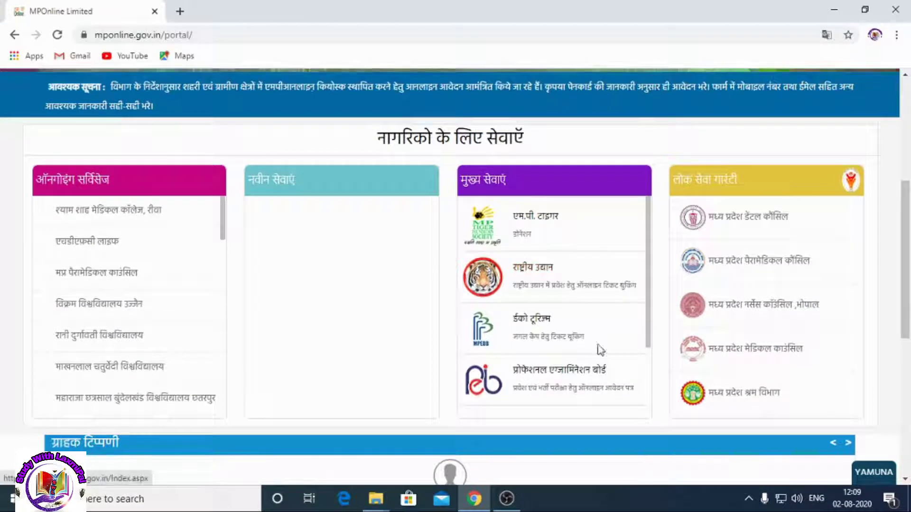
{"action": "left_click", "coordinate": [571, 380]}
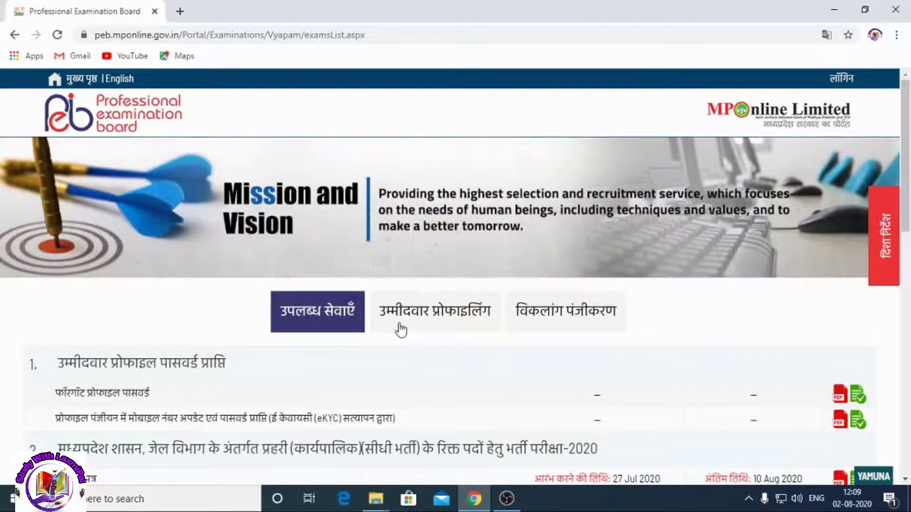
{"action": "scroll", "coordinate": [401, 330], "scroll_direction": "down", "scroll_amount": 3}
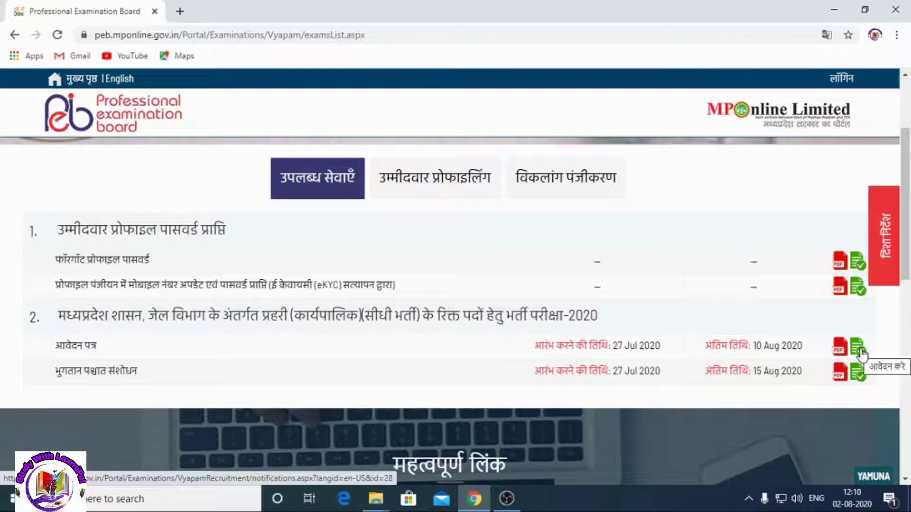
{"action": "double_click", "coordinate": [443, 187]}
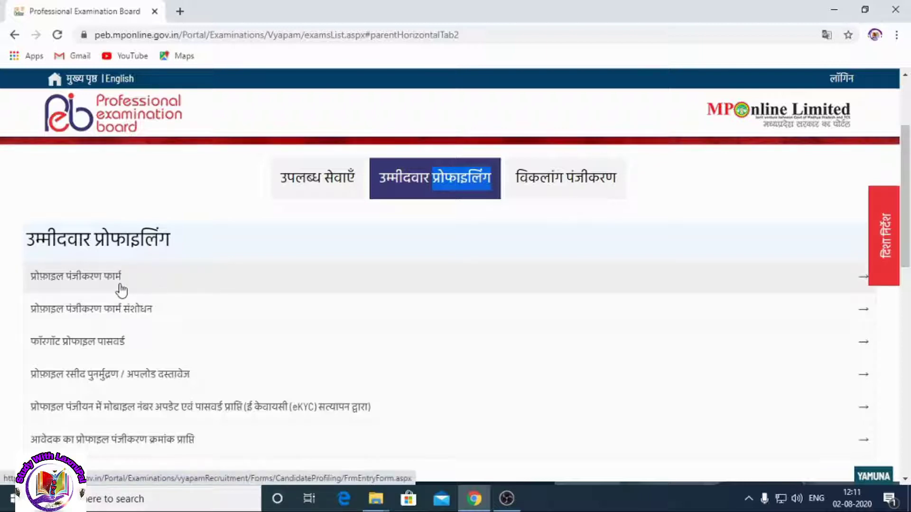
{"action": "left_click", "coordinate": [95, 286]}
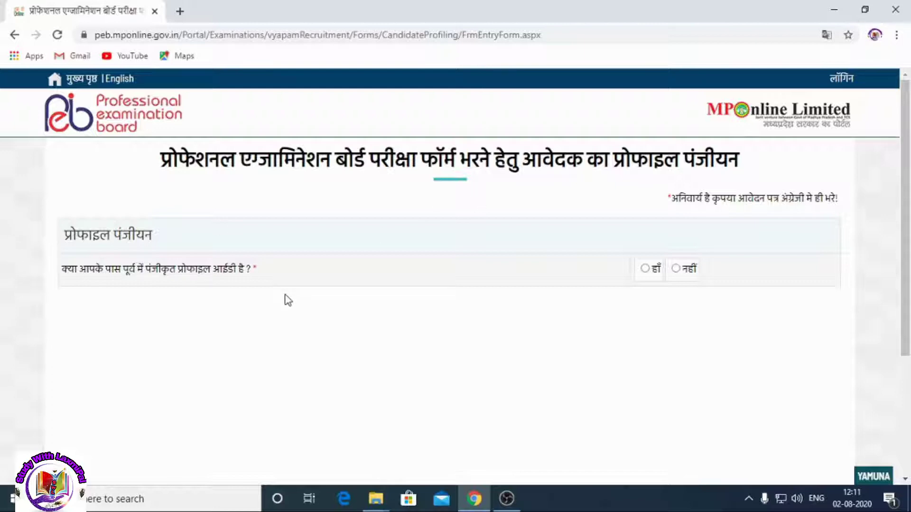
- State that no profile ID exists, request an OTP for the mobile number with captcha answer 10, and verify the received OTP
{"action": "left_click", "coordinate": [677, 269]}
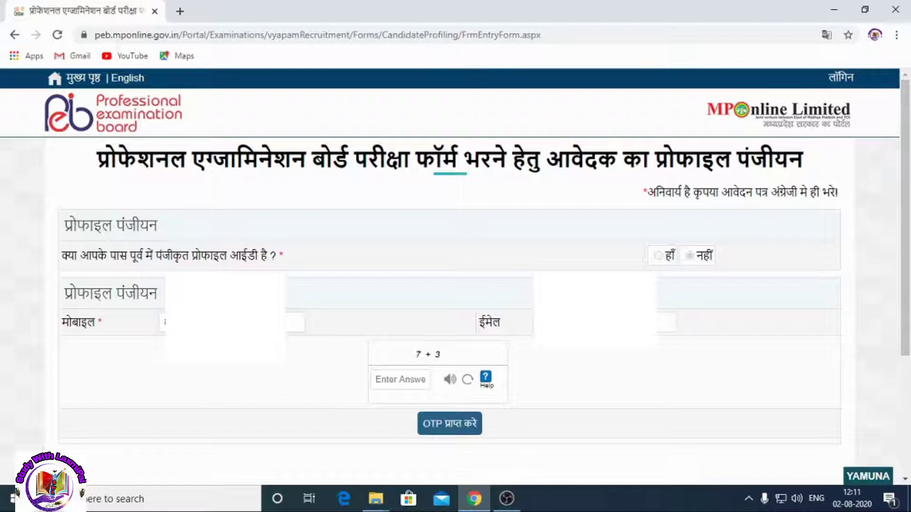
{"action": "type", "text": "10"}
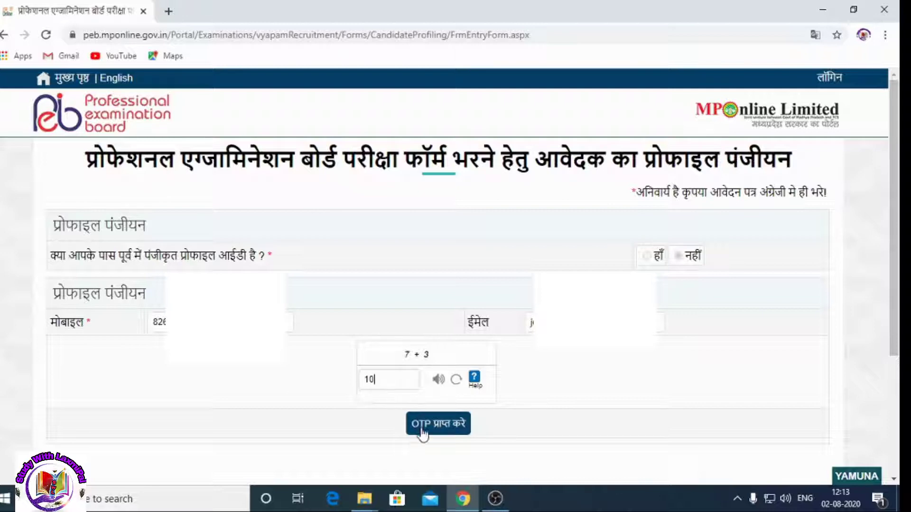
{"action": "left_click", "coordinate": [453, 433]}
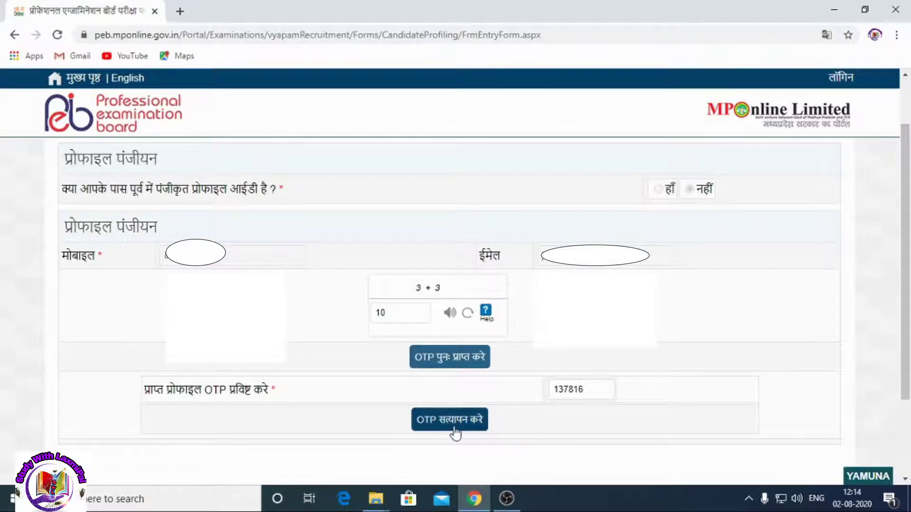
{"action": "left_click", "coordinate": [472, 427]}
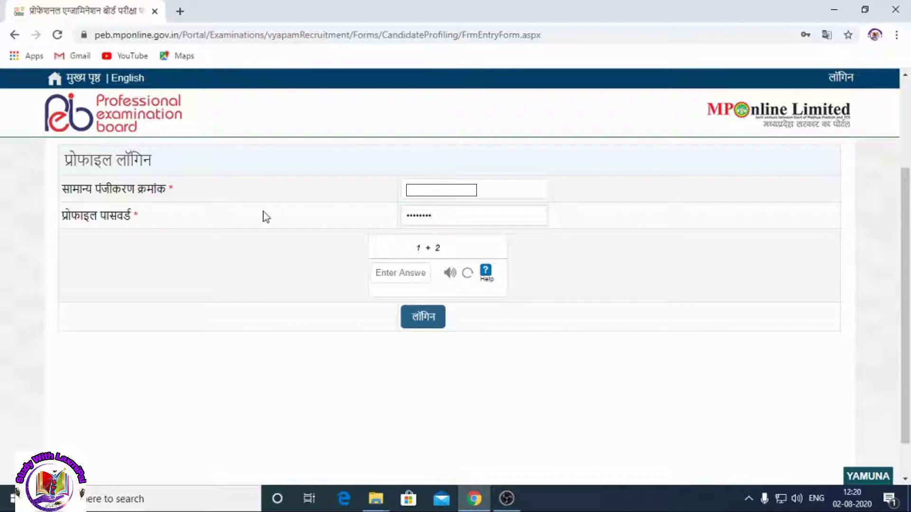
- Answer the login captcha with 3 and log in to the candidate profile
{"action": "left_click", "coordinate": [406, 275]}
{"action": "type", "text": "3"}
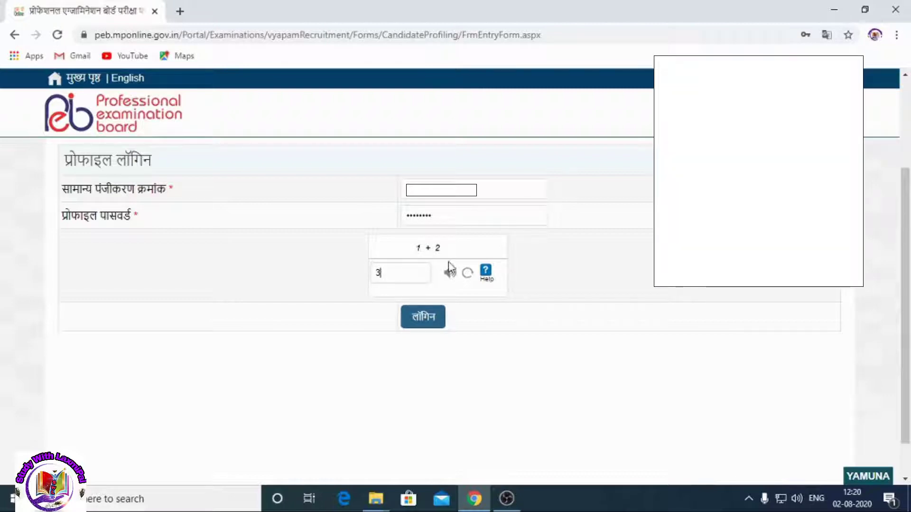
{"action": "left_click", "coordinate": [430, 319]}
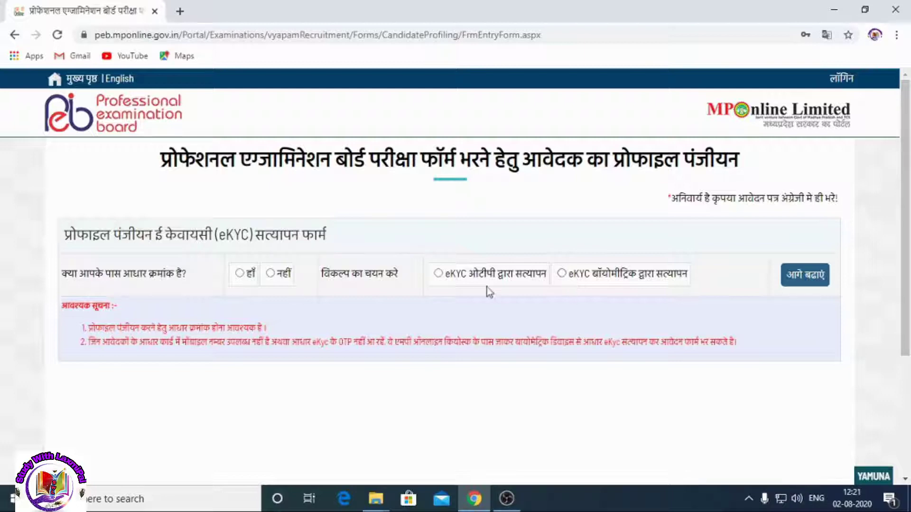
- Confirm having an Aadhaar number, choose eKYC OTP verification, enter the Aadhaar number with consent, solve the captcha and generate the eKYC OTP
{"action": "left_click", "coordinate": [240, 275]}
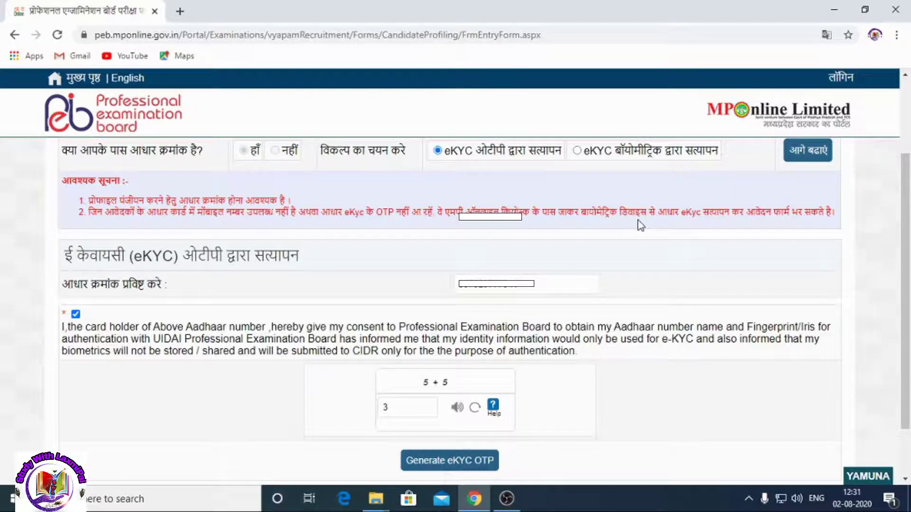
{"action": "scroll", "coordinate": [611, 288], "scroll_direction": "down", "scroll_amount": 2}
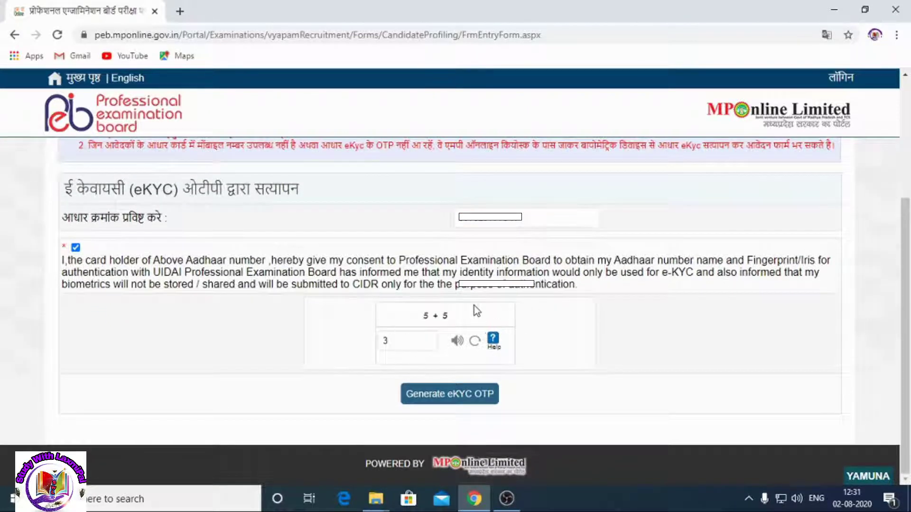
{"action": "left_click_drag", "start_coordinate": [413, 338], "coordinate": [384, 345]}
{"action": "type", "text": "10"}
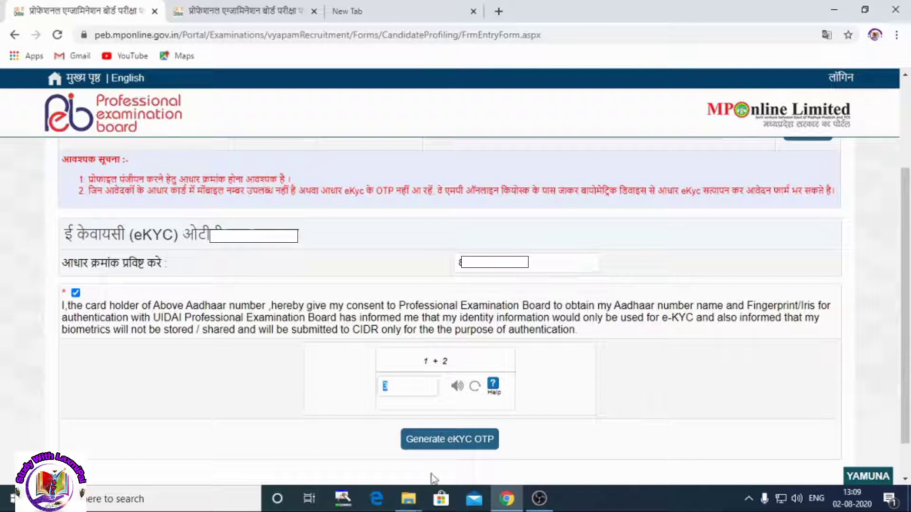
{"action": "left_click", "coordinate": [456, 441]}
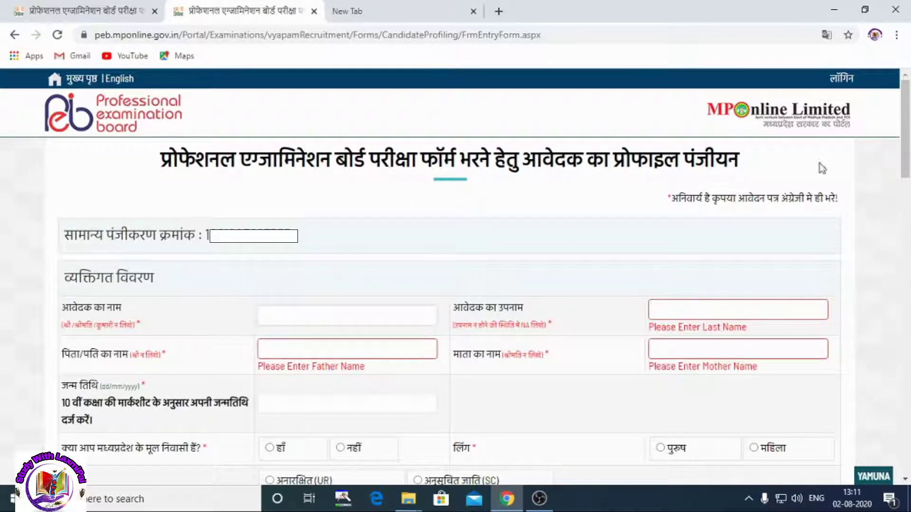
- Fill in the applicant's first name, surname, parents' names and date of birth in English in the personal details
{"action": "left_click_drag", "start_coordinate": [737, 198], "coordinate": [809, 201]}
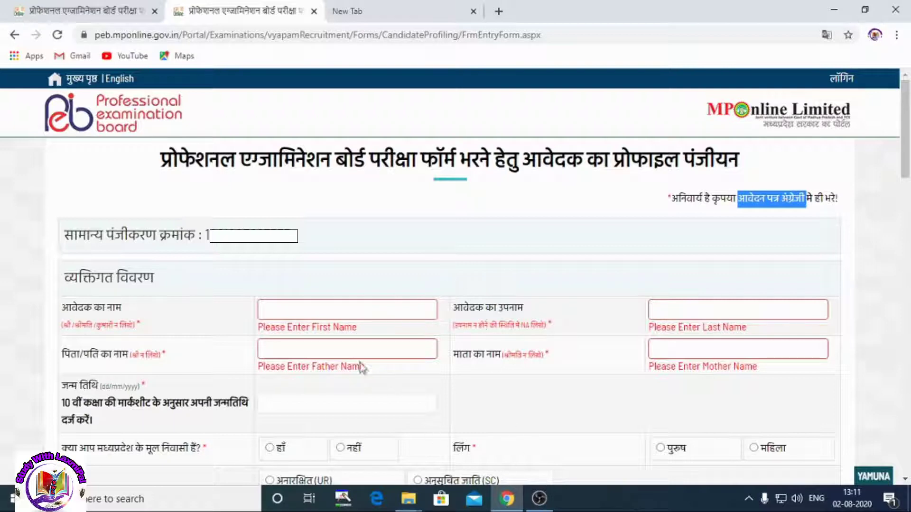
{"action": "left_click", "coordinate": [321, 312]}
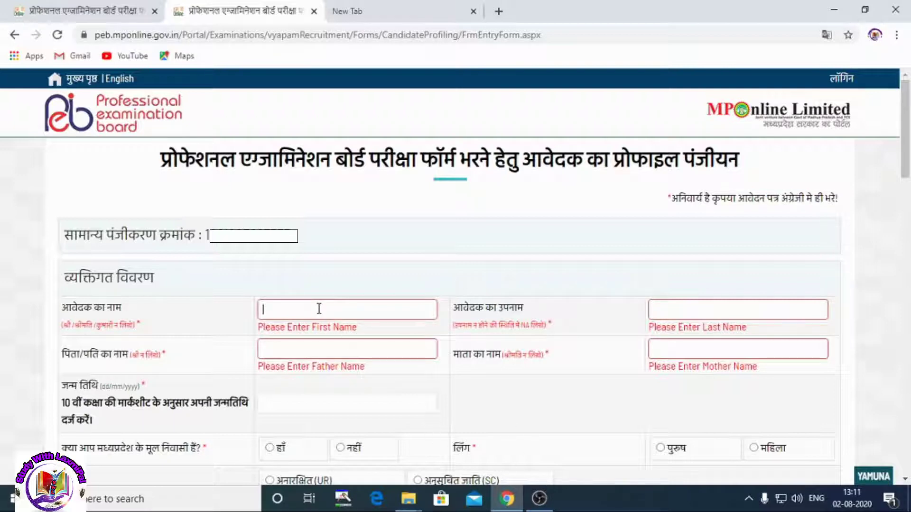
{"action": "type", "text": "J"}
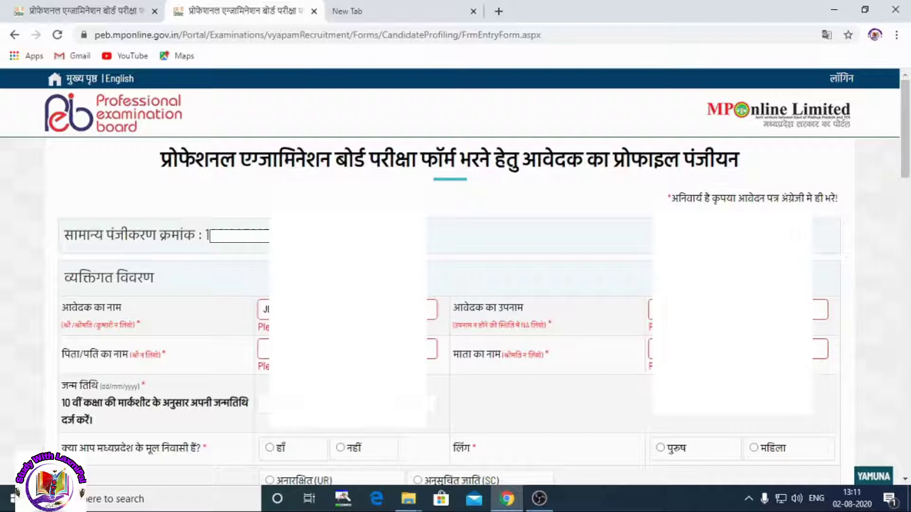
{"action": "key", "text": "Tab"}
{"action": "key", "text": "Tab"}
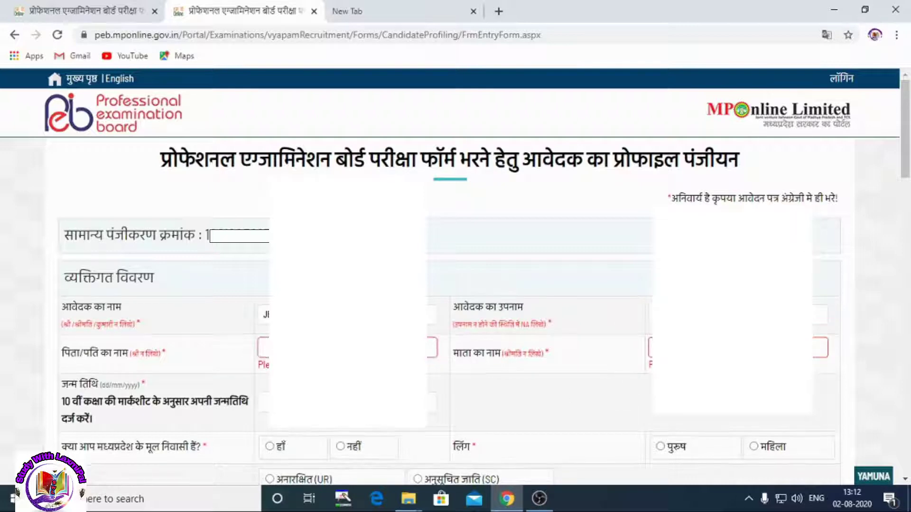
{"action": "type", "text": "G"}
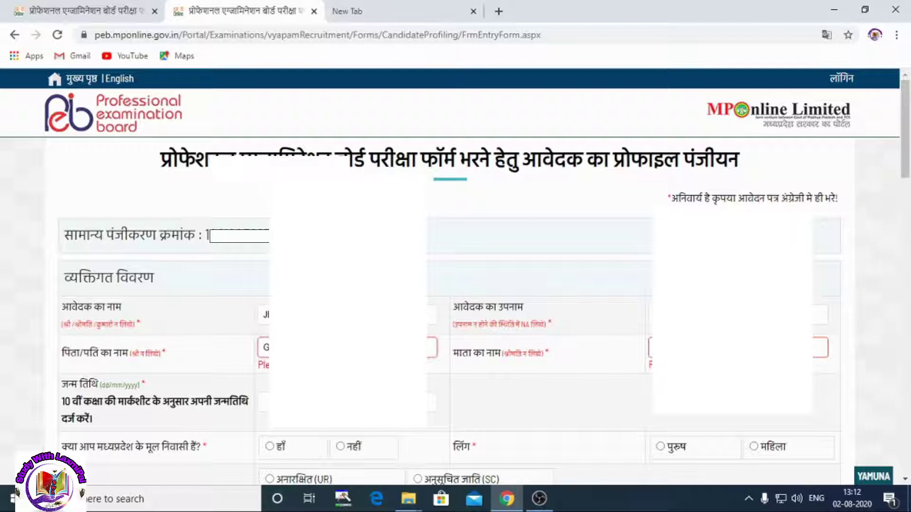
{"action": "key", "text": "Tab"}
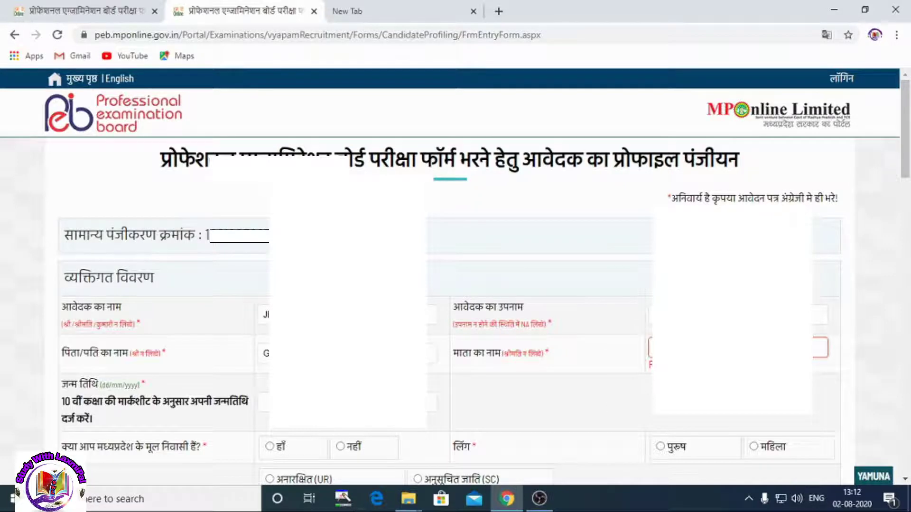
- Set Madhya Pradesh domicile to yes, gender to male, category to SC, highest education to UG and residence area to Urban
{"action": "scroll", "coordinate": [195, 351], "scroll_direction": "down", "scroll_amount": 1}
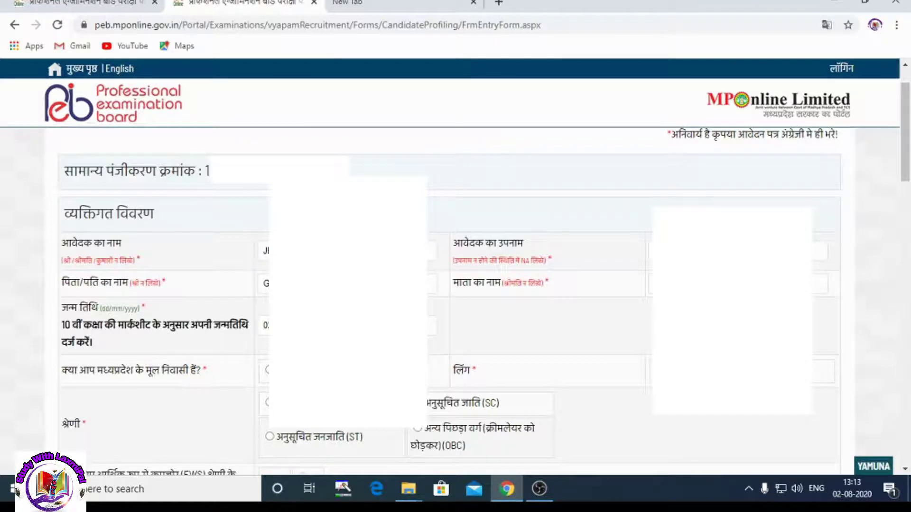
{"action": "scroll", "coordinate": [88, 385], "scroll_direction": "down", "scroll_amount": 1}
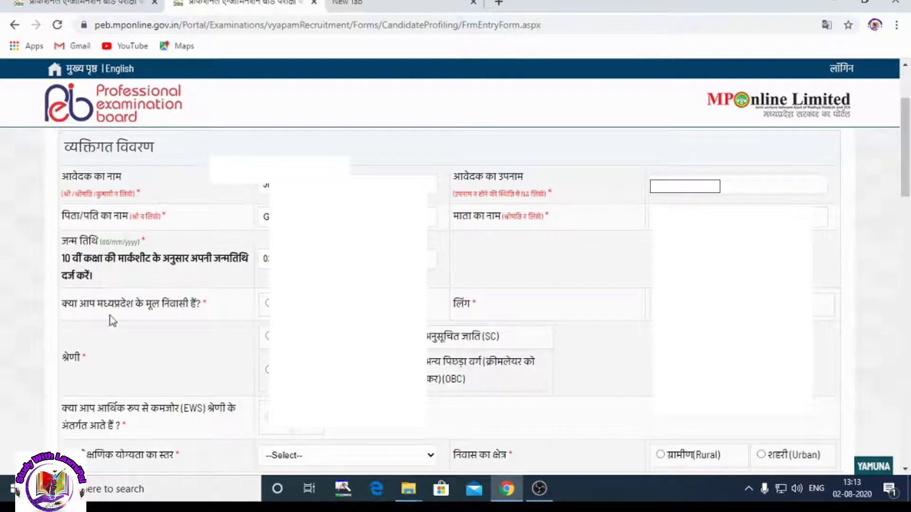
{"action": "left_click", "coordinate": [266, 217]}
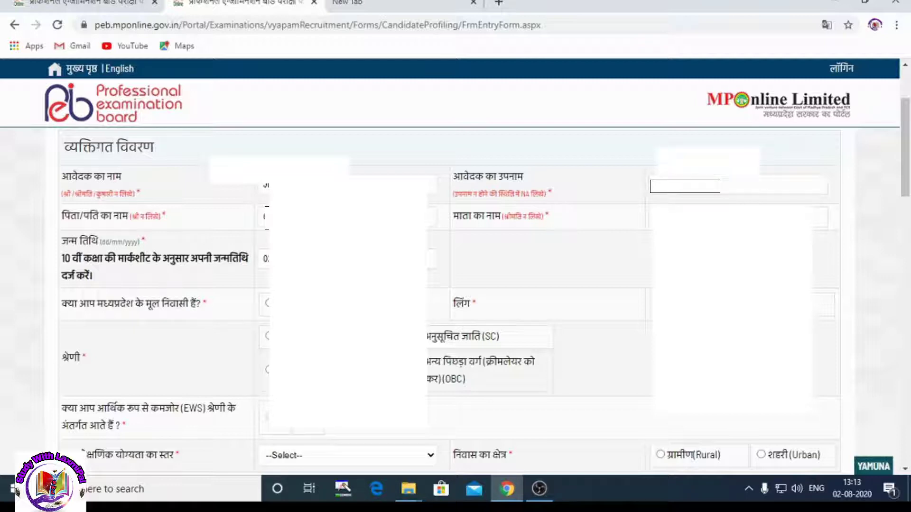
{"action": "left_click", "coordinate": [267, 303]}
{"action": "scroll", "coordinate": [455, 285], "scroll_direction": "down", "scroll_amount": 1}
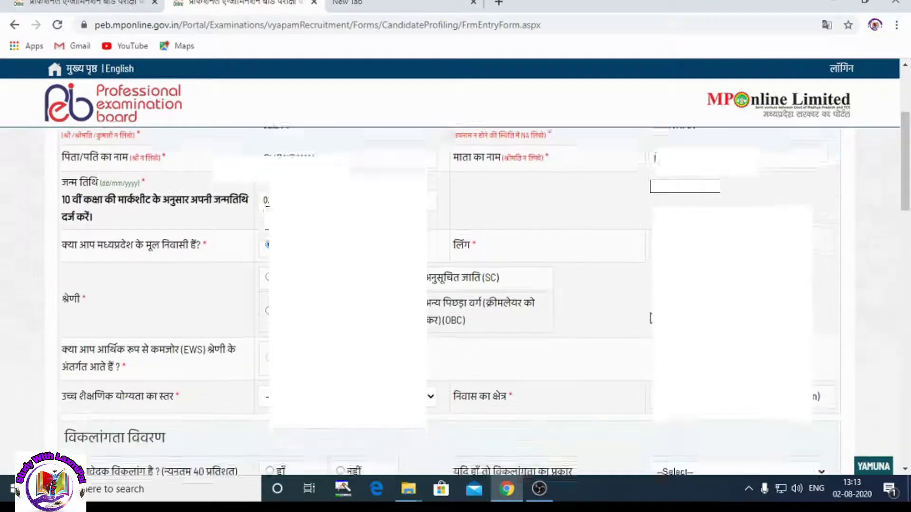
{"action": "left_click", "coordinate": [265, 302]}
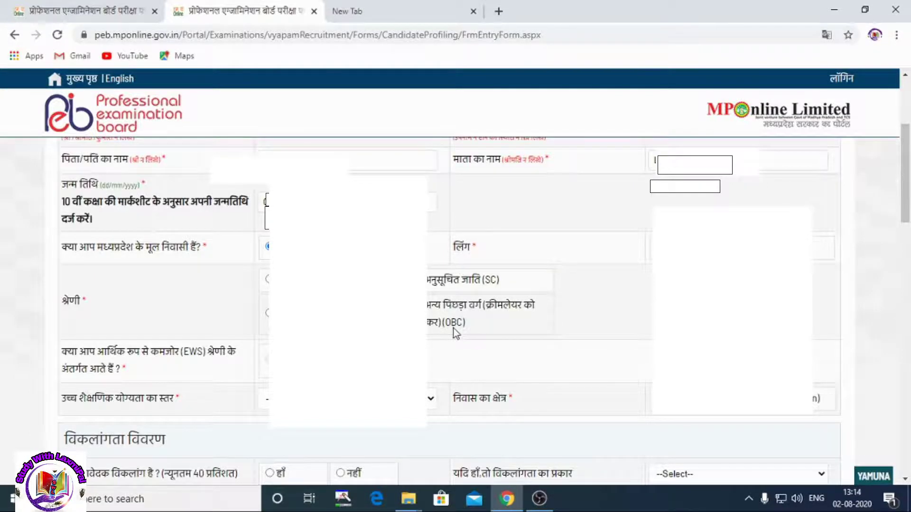
{"action": "scroll", "coordinate": [455, 333], "scroll_direction": "down", "scroll_amount": 2}
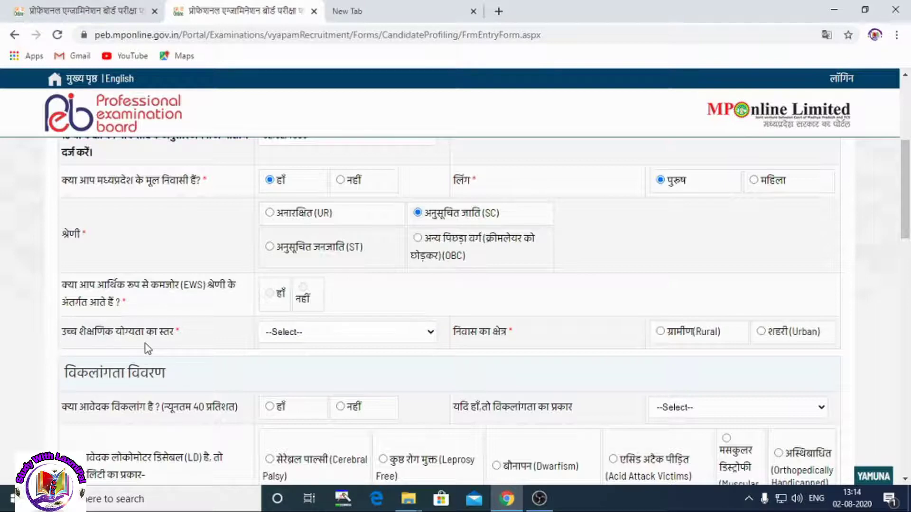
{"action": "left_click", "coordinate": [300, 335]}
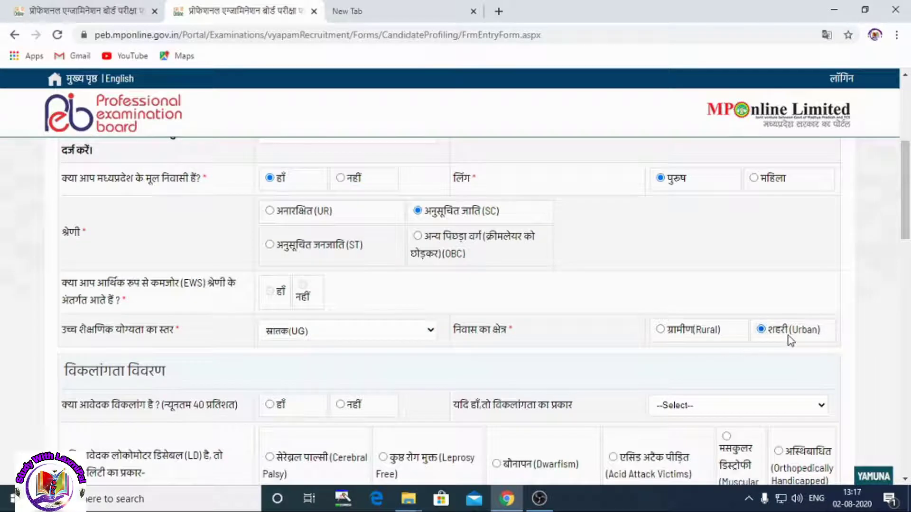
- Review the available disability types in the disability details section, leaving the type unselected
{"action": "scroll", "coordinate": [736, 365], "scroll_direction": "down", "scroll_amount": 4}
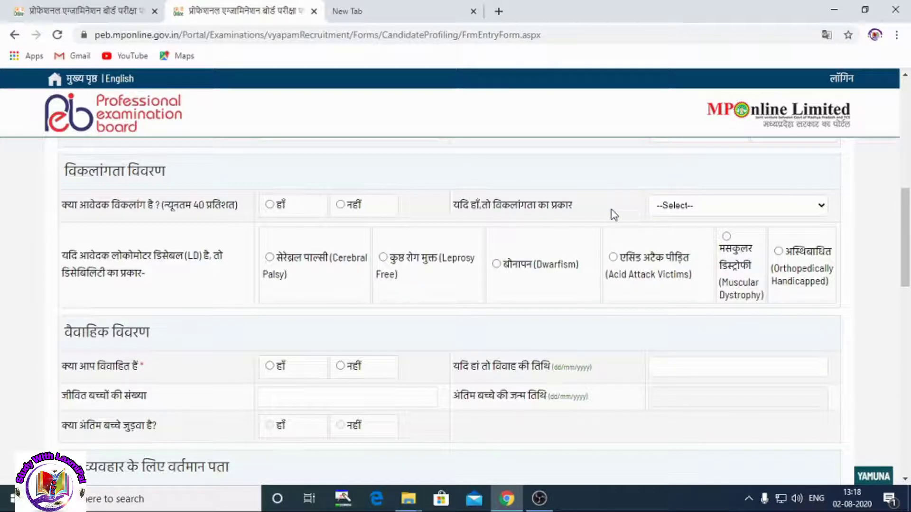
{"action": "left_click", "coordinate": [672, 209]}
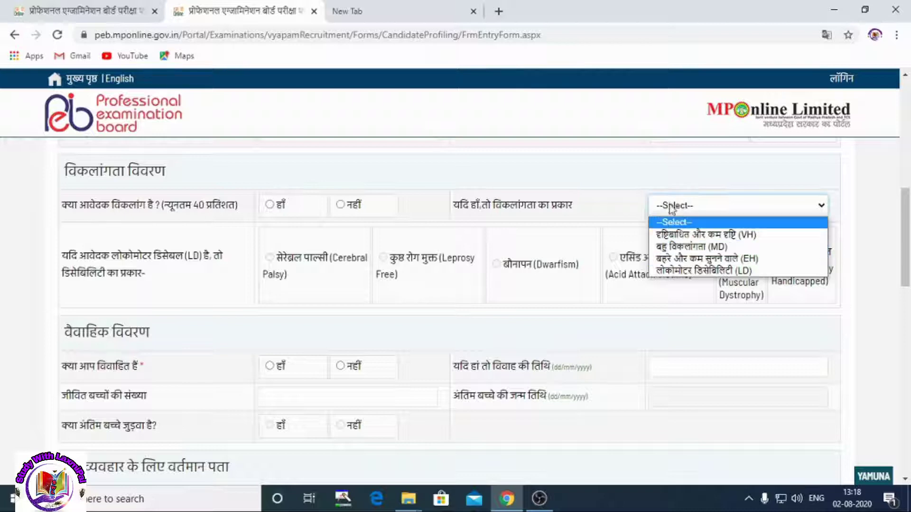
{"action": "left_click", "coordinate": [174, 286]}
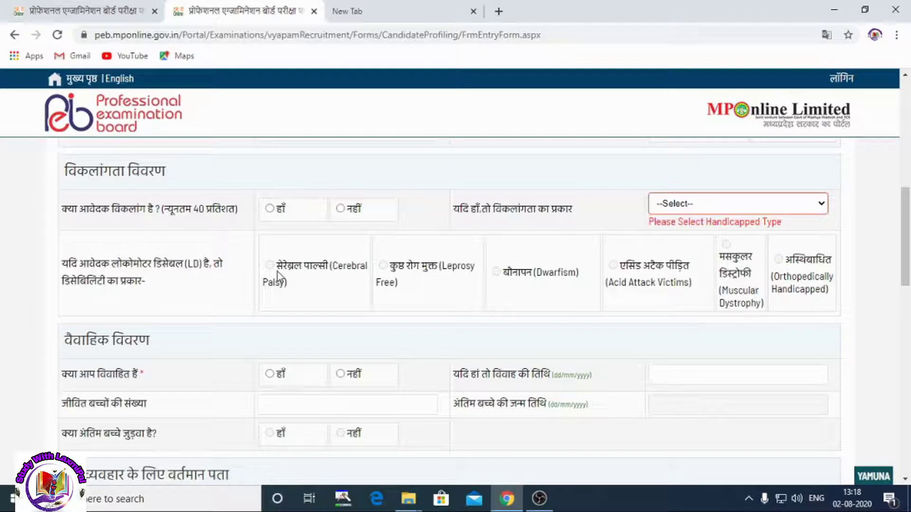
- Mark the applicant as married and go through the marriage date, number of children and last child's birth date fields
{"action": "scroll", "coordinate": [516, 322], "scroll_direction": "down", "scroll_amount": 3}
{"action": "scroll", "coordinate": [385, 230], "scroll_direction": "down", "scroll_amount": 3}
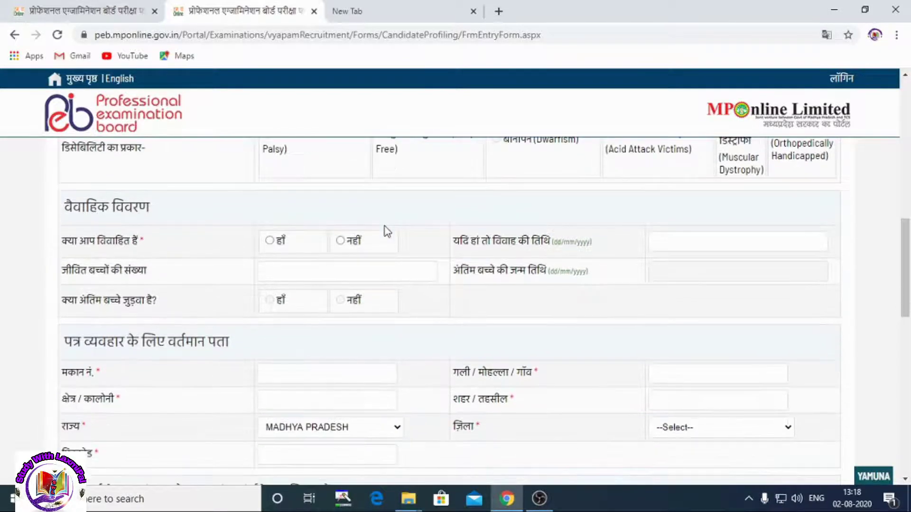
{"action": "left_click", "coordinate": [269, 240]}
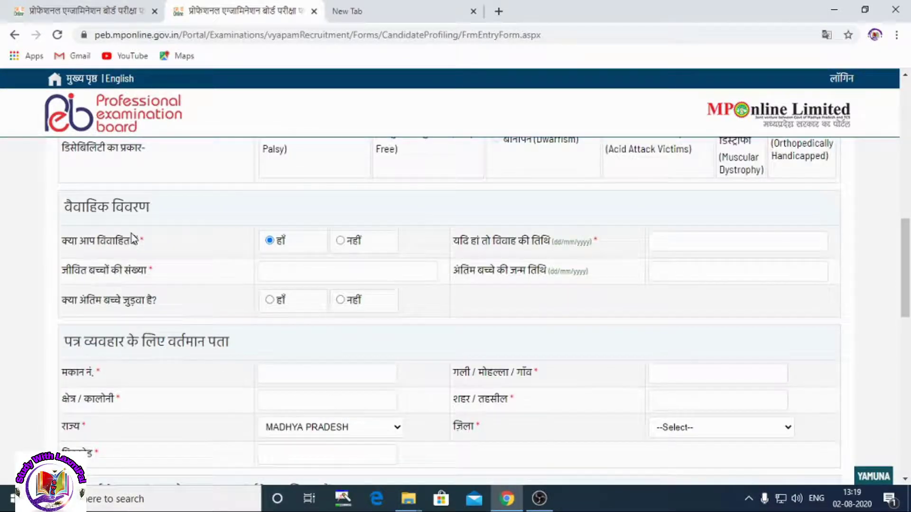
{"action": "left_click", "coordinate": [764, 247]}
{"action": "left_click", "coordinate": [289, 272]}
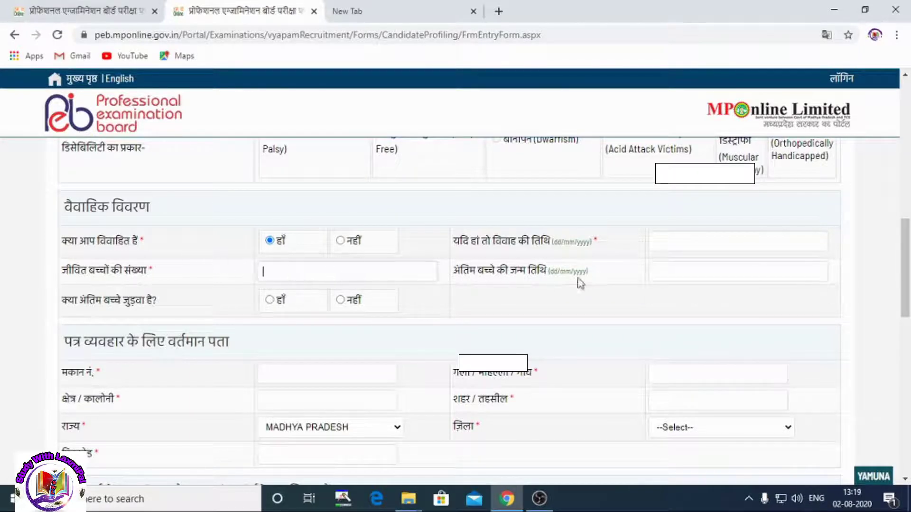
{"action": "left_click", "coordinate": [690, 273]}
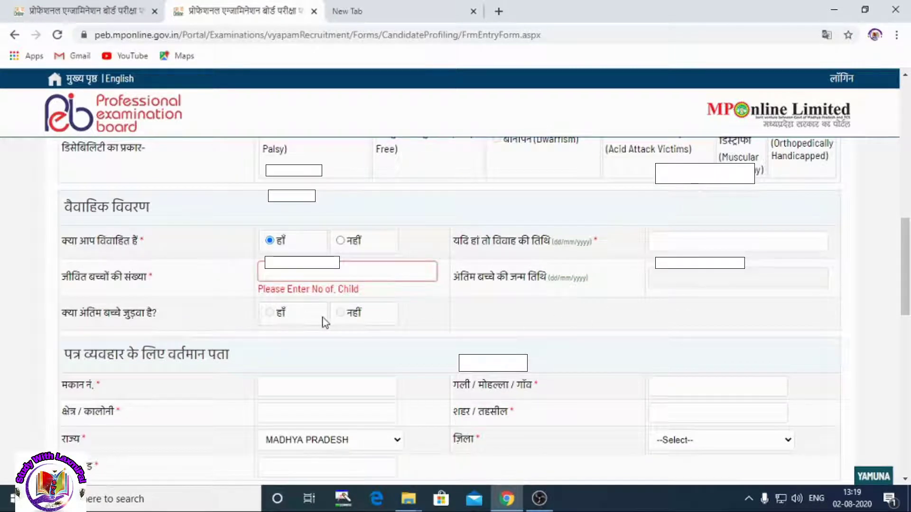
- Choose Aadhaar card (आधार कार्ड) as the exam-hall photo ID and answer no to having a finger biometric problem
{"action": "scroll", "coordinate": [323, 319], "scroll_direction": "down", "scroll_amount": 2}
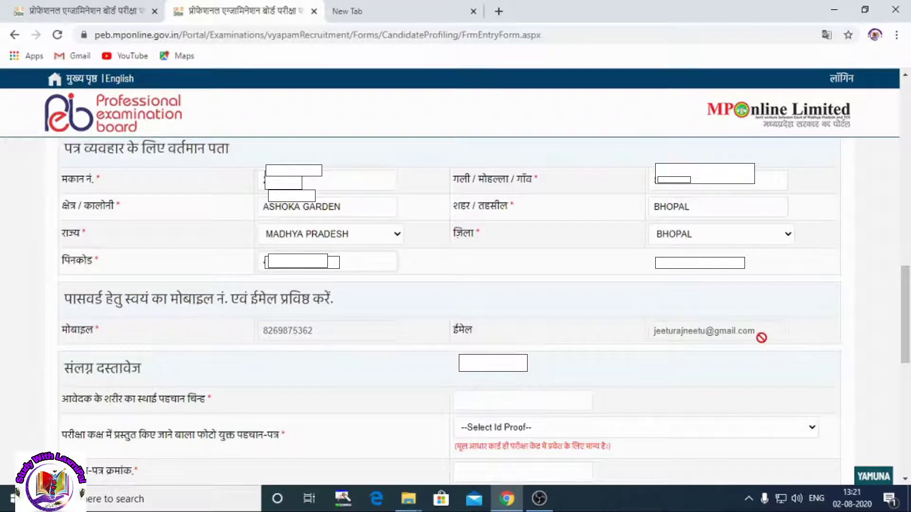
{"action": "scroll", "coordinate": [749, 359], "scroll_direction": "down", "scroll_amount": 1}
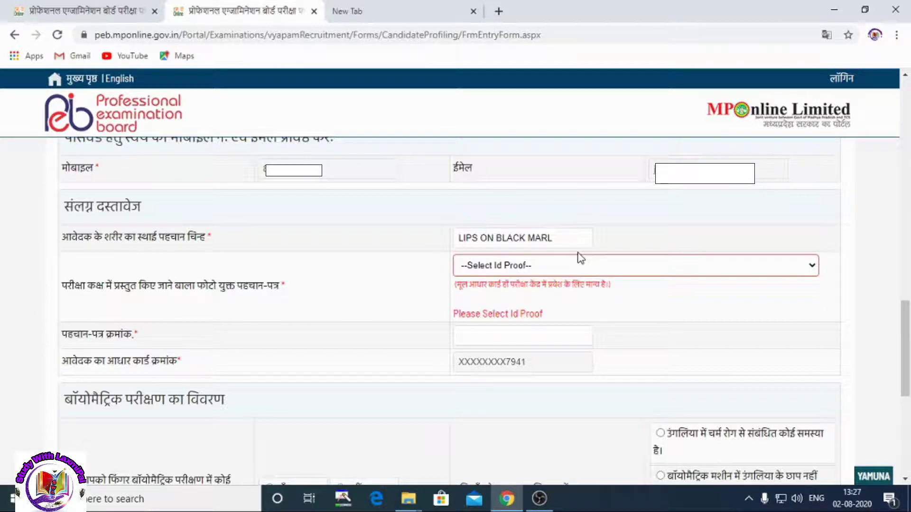
{"action": "left_click", "coordinate": [566, 268]}
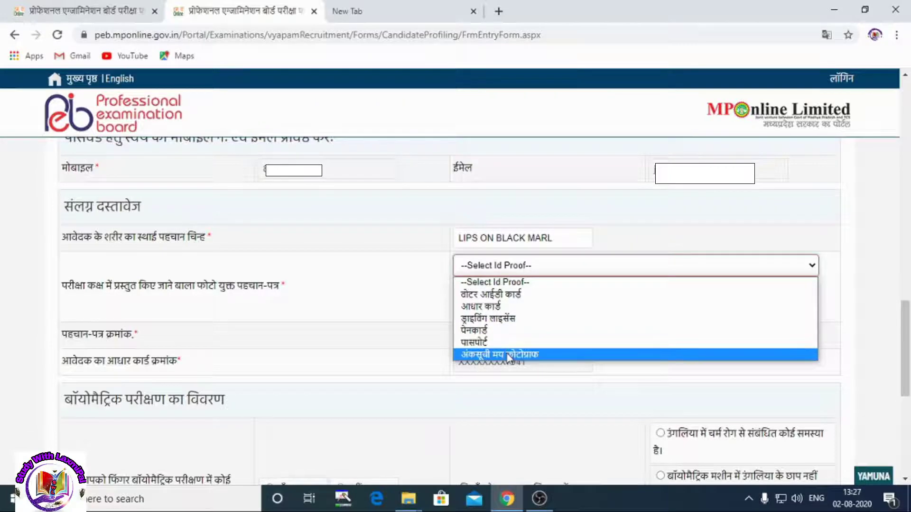
{"action": "left_click", "coordinate": [503, 308]}
{"action": "left_click", "coordinate": [503, 311]}
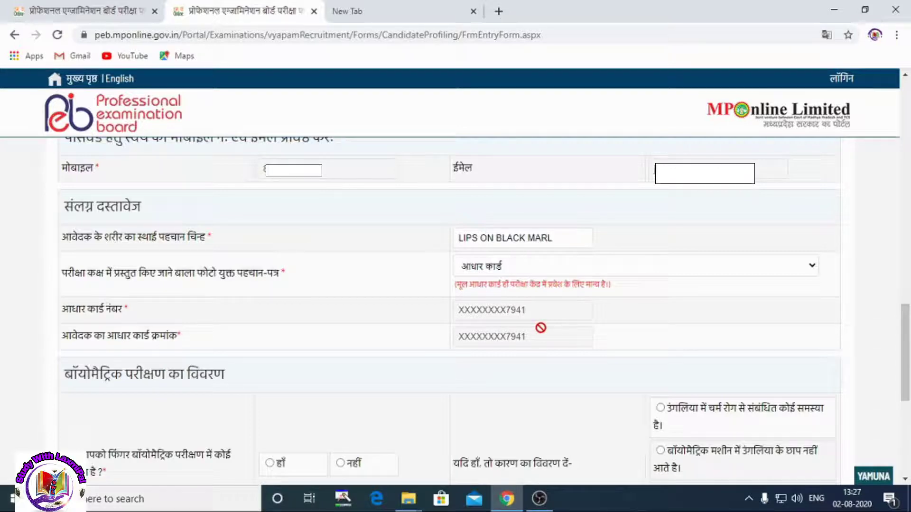
{"action": "scroll", "coordinate": [541, 328], "scroll_direction": "down", "scroll_amount": 3}
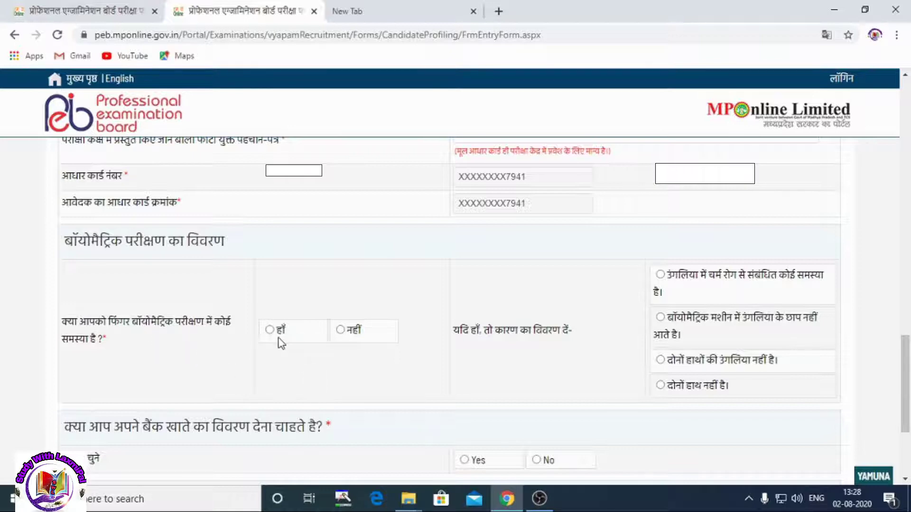
{"action": "left_click", "coordinate": [340, 330]}
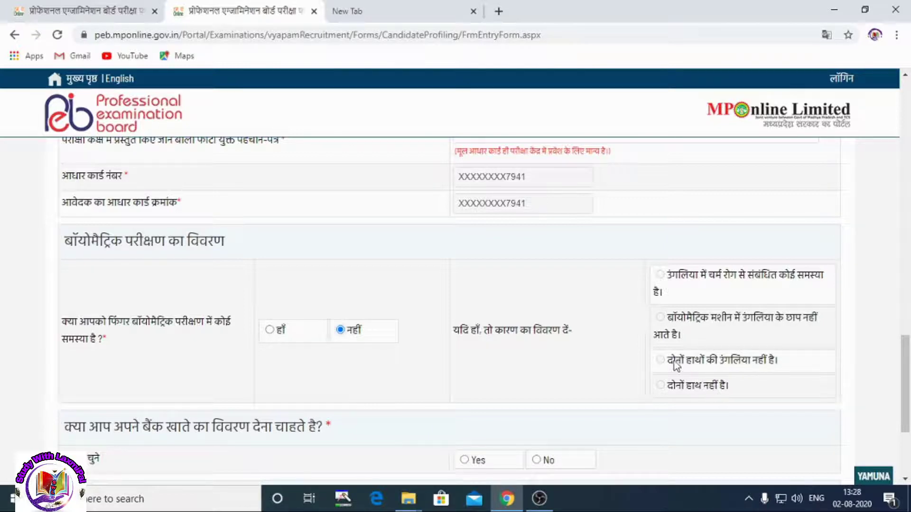
- Accept the declaration and submit the profile registration form, dismissing any validation message
{"action": "scroll", "coordinate": [586, 375], "scroll_direction": "down", "scroll_amount": 4}
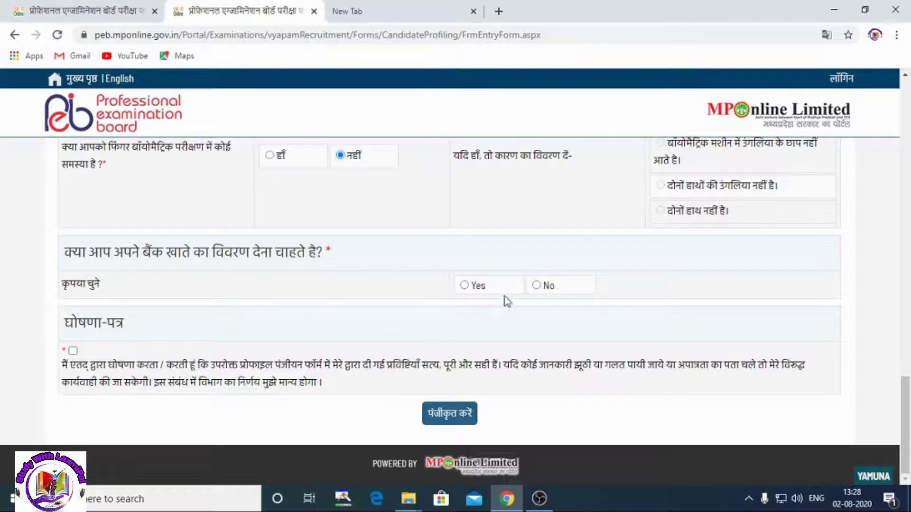
{"action": "left_click", "coordinate": [73, 351]}
{"action": "left_click", "coordinate": [455, 416]}
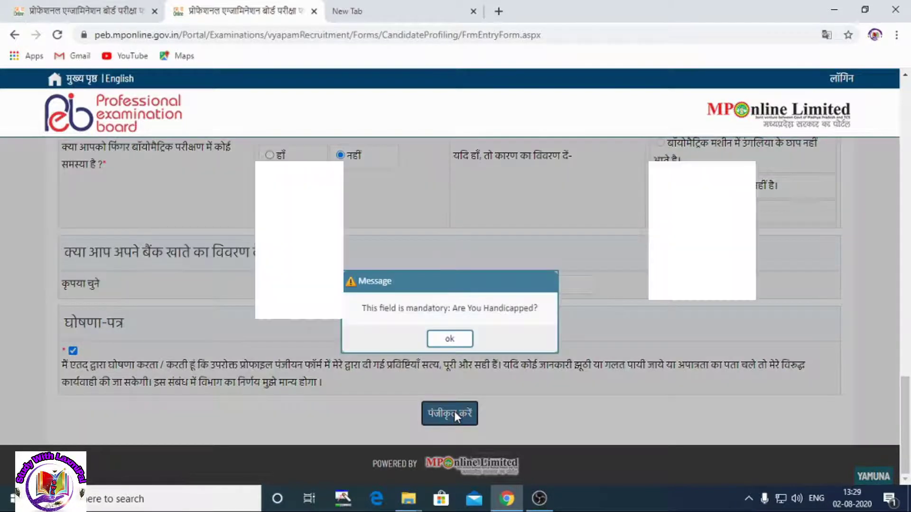
{"action": "left_click", "coordinate": [450, 340]}
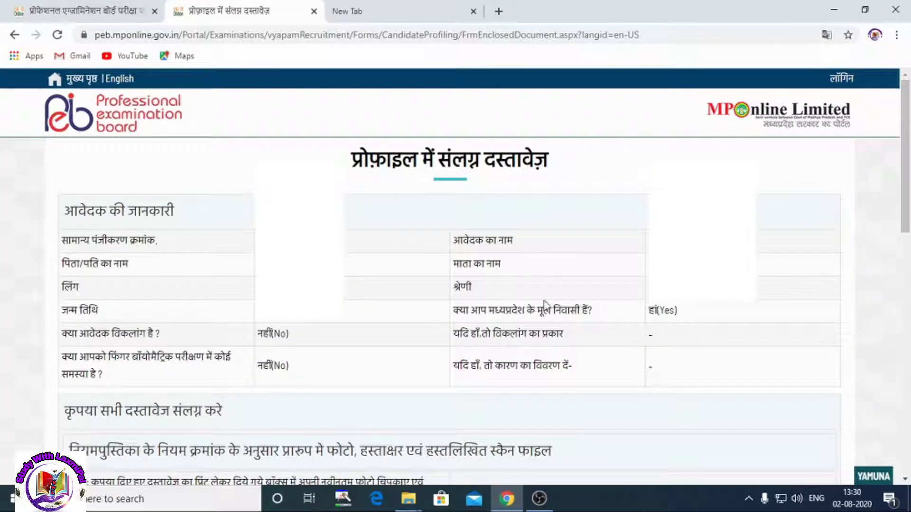
- Open the downloadable template, read its photo, signature and self-declaration instructions, and return to the profile documents page
{"action": "scroll", "coordinate": [546, 303], "scroll_direction": "down", "scroll_amount": 1}
{"action": "scroll", "coordinate": [166, 256], "scroll_direction": "down", "scroll_amount": 2}
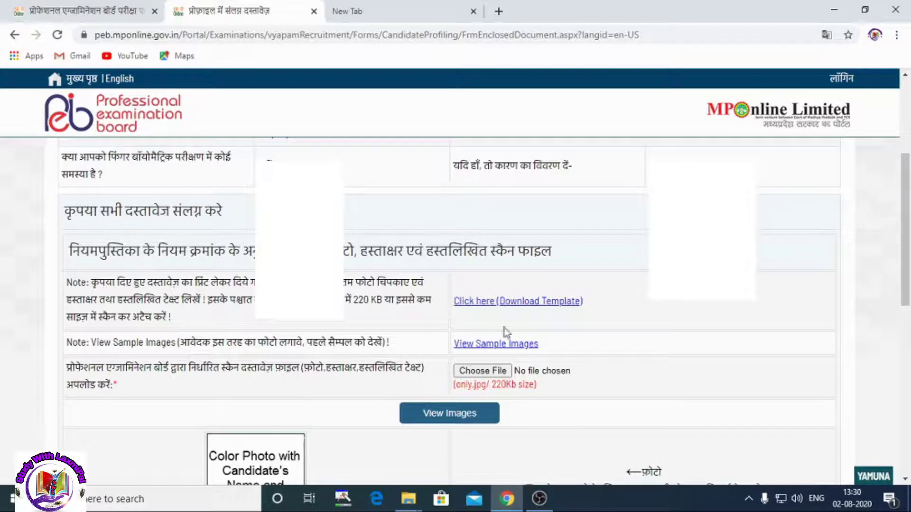
{"action": "left_click", "coordinate": [520, 303]}
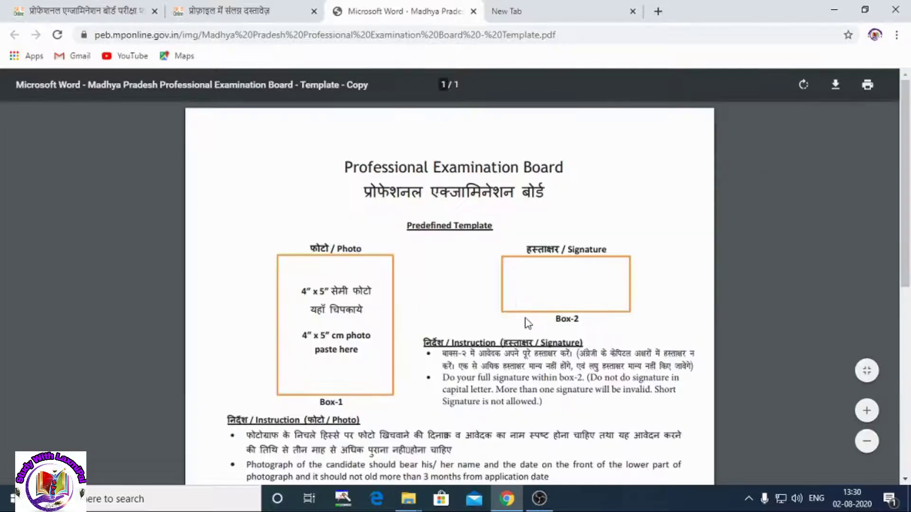
{"action": "scroll", "coordinate": [528, 322], "scroll_direction": "down", "scroll_amount": 3}
{"action": "scroll", "coordinate": [525, 325], "scroll_direction": "up", "scroll_amount": 1}
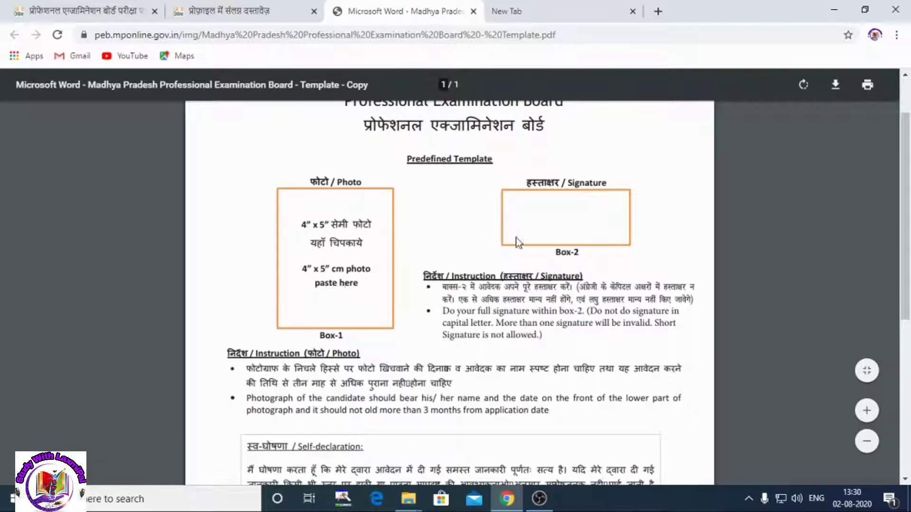
{"action": "scroll", "coordinate": [556, 223], "scroll_direction": "down", "scroll_amount": 3}
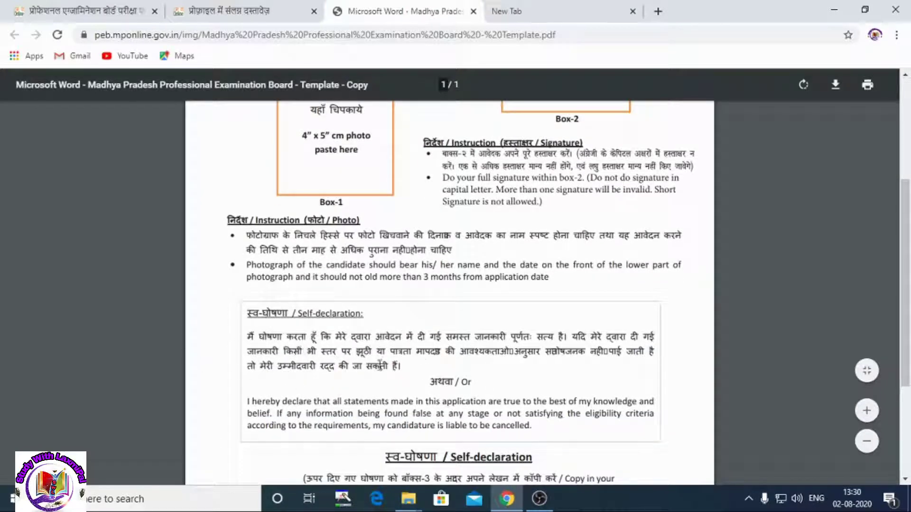
{"action": "scroll", "coordinate": [404, 372], "scroll_direction": "down", "scroll_amount": 4}
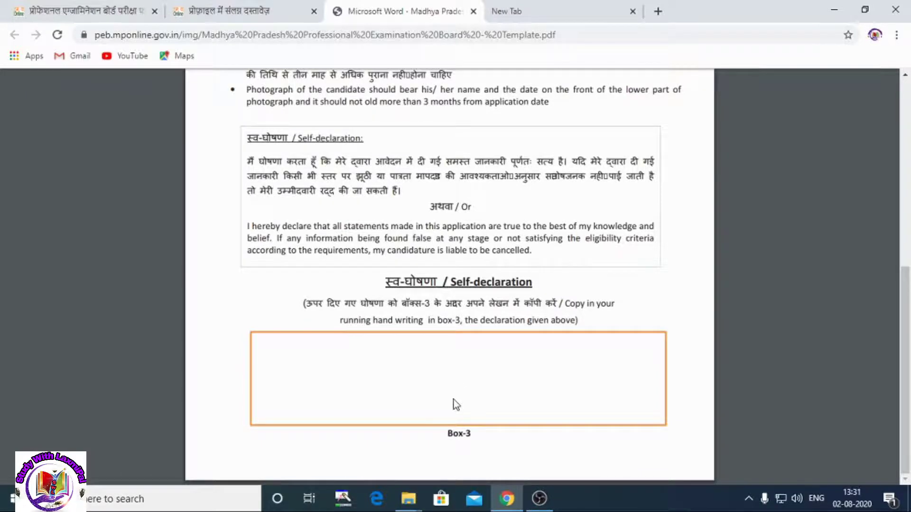
{"action": "left_click", "coordinate": [271, 9]}
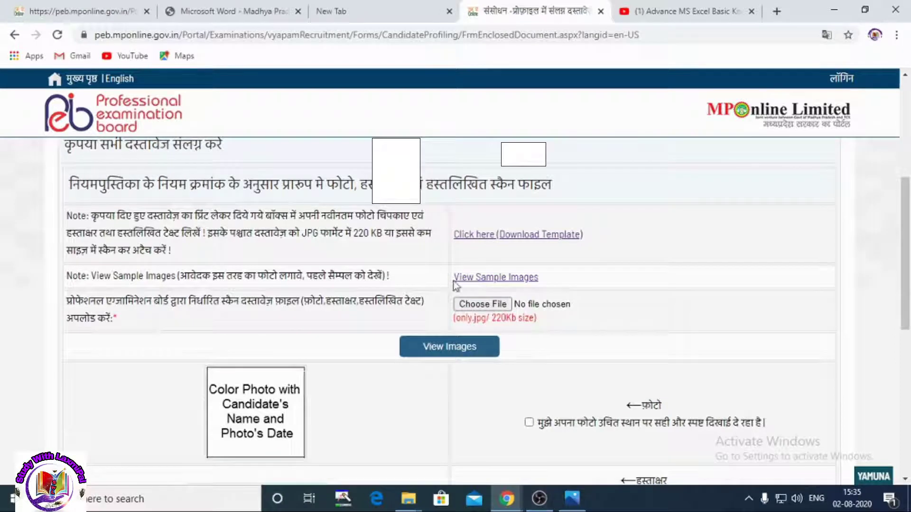
- Switch to Photos to inspect the scanned, filled-in template, and return to the document upload page in Chrome
{"action": "left_click", "coordinate": [577, 503]}
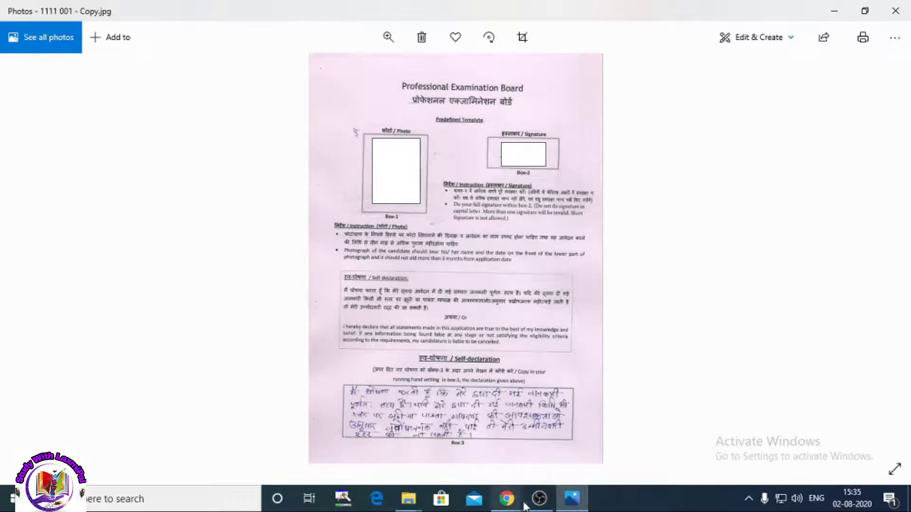
{"action": "mouse_move", "coordinate": [507, 499]}
{"action": "left_click", "coordinate": [451, 462]}
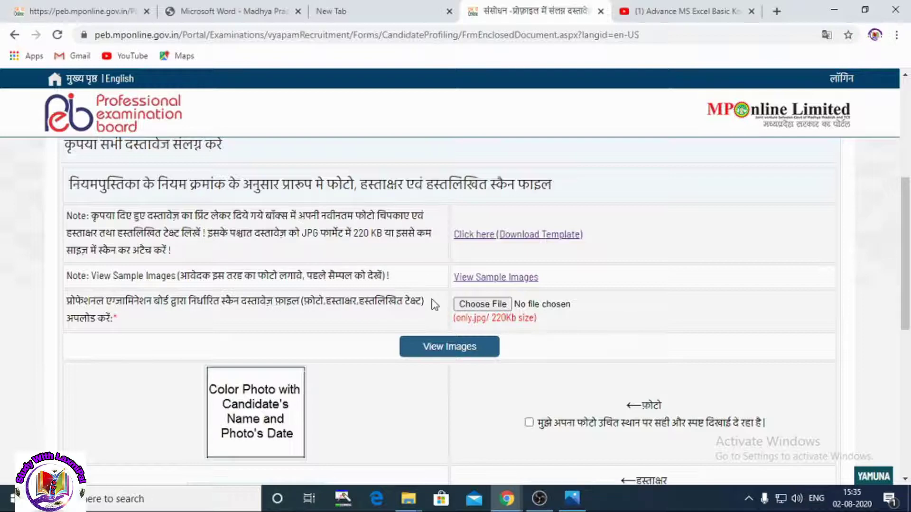
- Attach the scanned template file with photo, signature and handwritten text, and load its image previews
{"action": "left_click", "coordinate": [476, 304]}
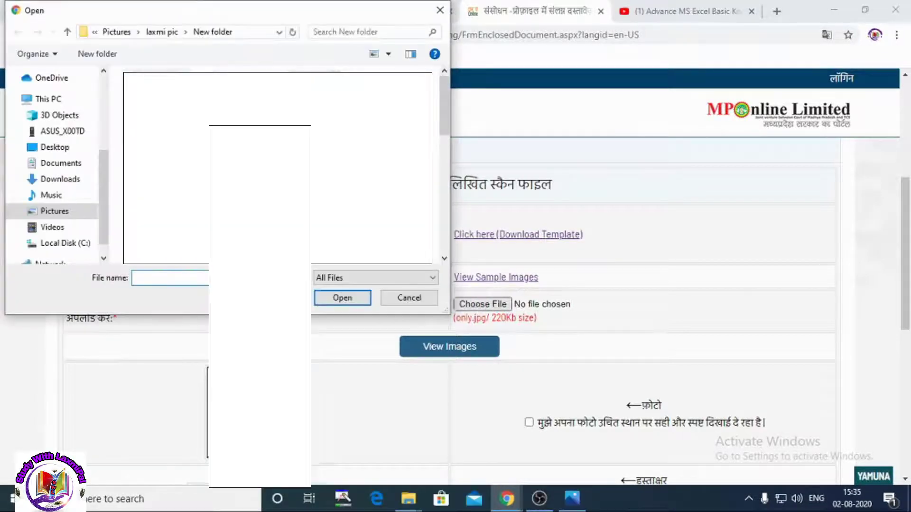
{"action": "left_click", "coordinate": [157, 108]}
{"action": "left_click", "coordinate": [345, 302]}
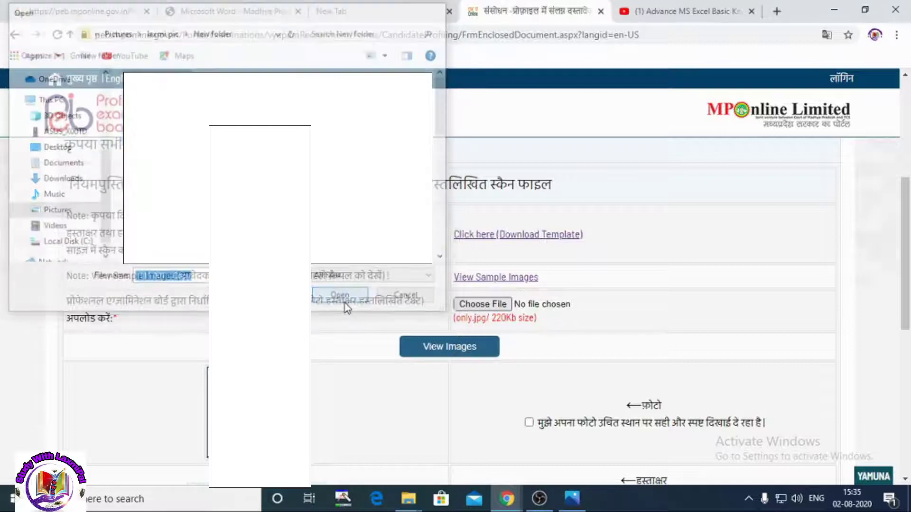
{"action": "left_click", "coordinate": [444, 351]}
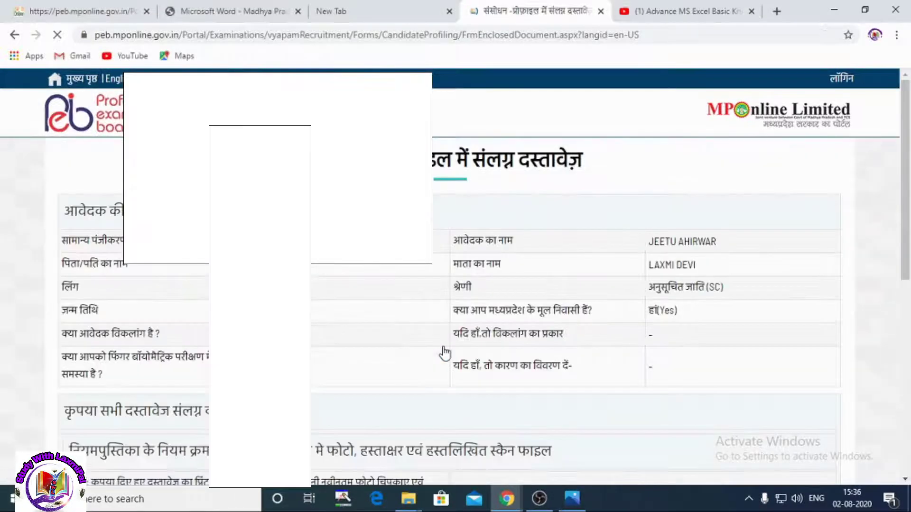
- Confirm that the photo, signature and handwritten text are correctly placed and clear, and upload all three
{"action": "scroll", "coordinate": [349, 287], "scroll_direction": "down", "scroll_amount": 2}
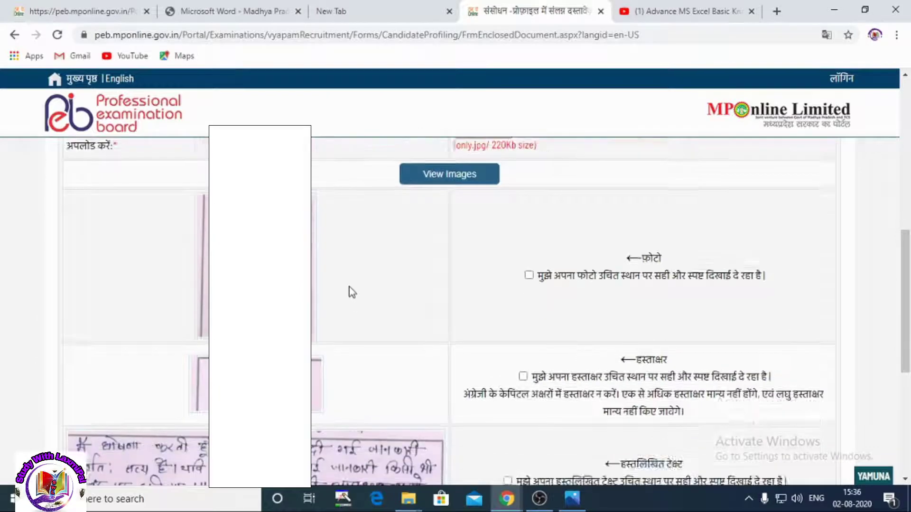
{"action": "scroll", "coordinate": [350, 300], "scroll_direction": "up", "scroll_amount": 1}
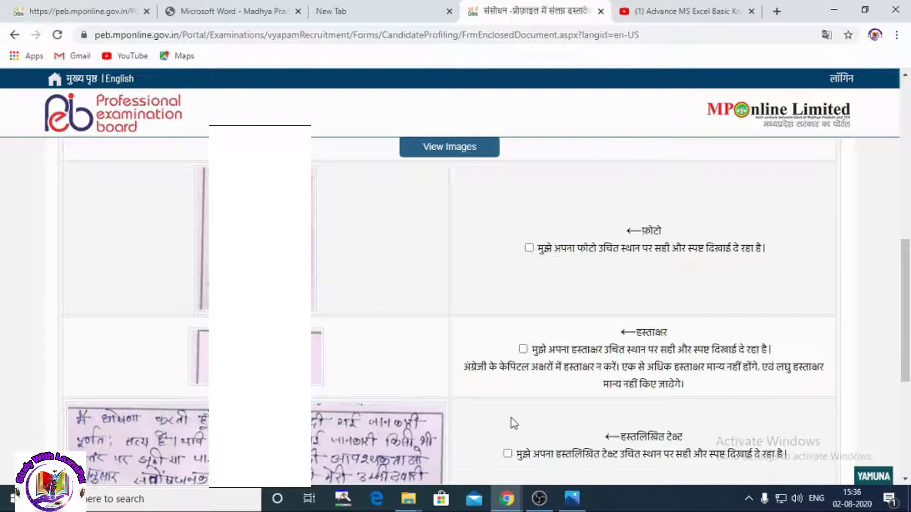
{"action": "left_click", "coordinate": [529, 248]}
{"action": "left_click", "coordinate": [523, 350]}
{"action": "left_click", "coordinate": [508, 454]}
{"action": "scroll", "coordinate": [404, 322], "scroll_direction": "down", "scroll_amount": 3}
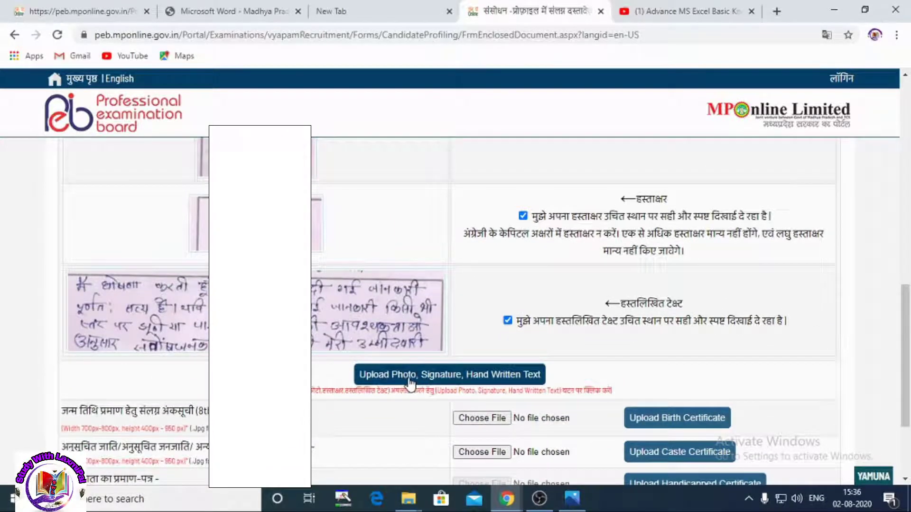
{"action": "left_click", "coordinate": [494, 380]}
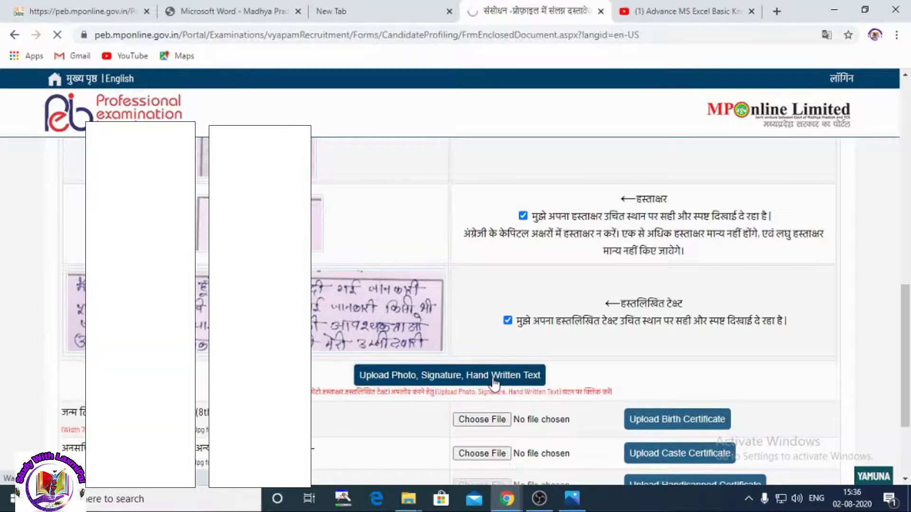
- Attach JT 10 mark.jpeg as the date-of-birth proof marksheet and upload it as the birth certificate
{"action": "scroll", "coordinate": [494, 382], "scroll_direction": "down", "scroll_amount": 5}
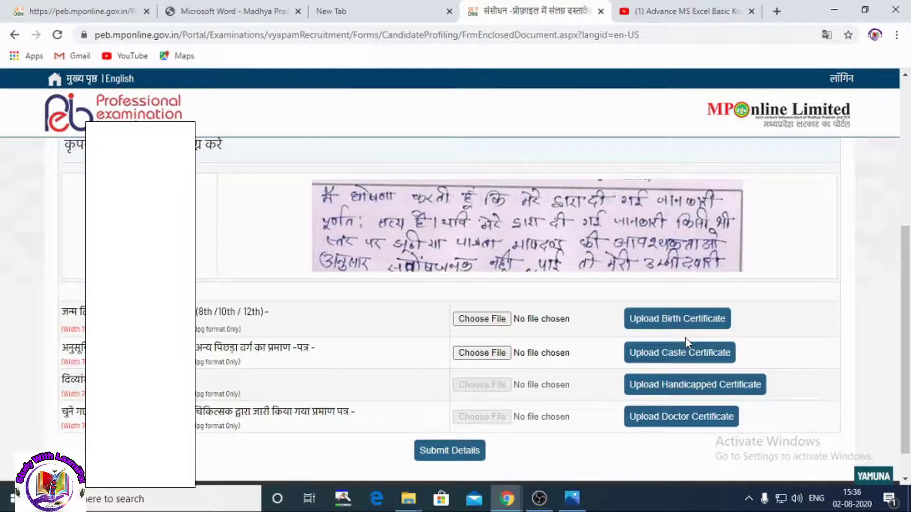
{"action": "left_click", "coordinate": [491, 321]}
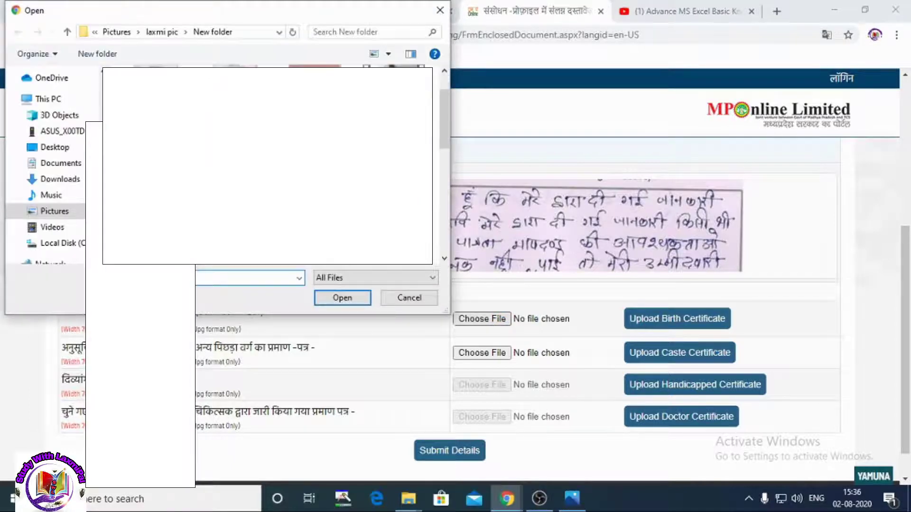
{"action": "left_click", "coordinate": [342, 297]}
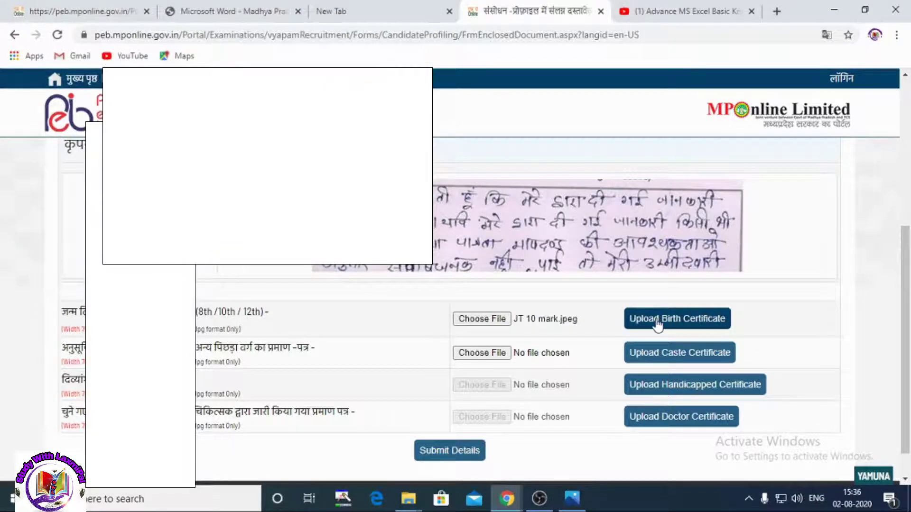
{"action": "left_click", "coordinate": [671, 321]}
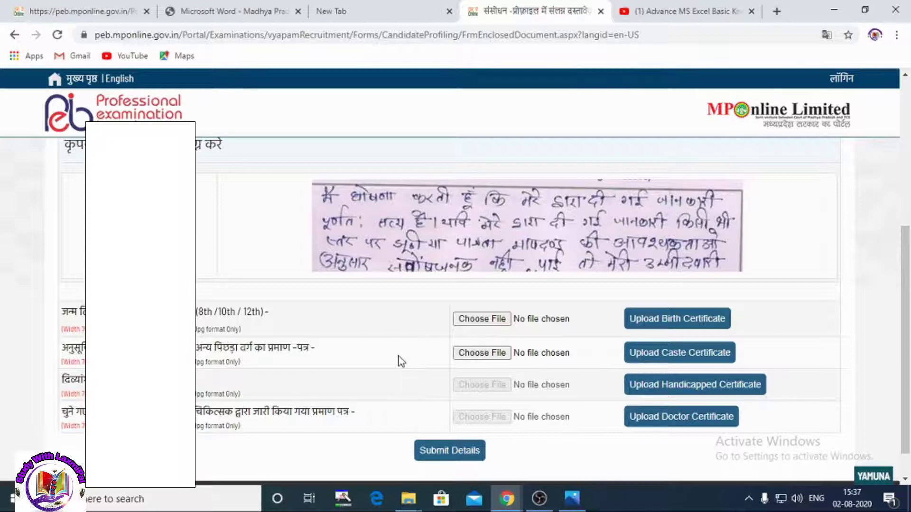
- Attach cast cere0002 - Copy.jpg as the SC/ST/OBC certificate and upload it as the caste certificate
{"action": "left_click", "coordinate": [481, 354]}
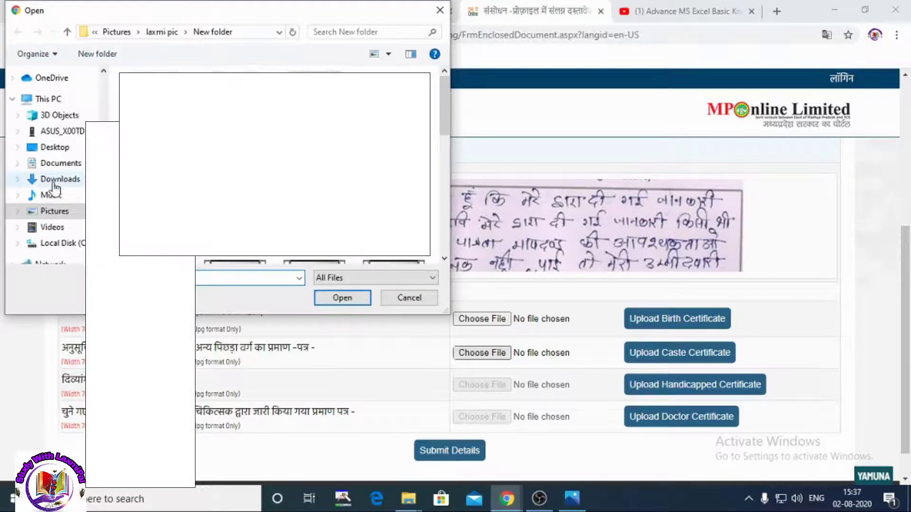
{"action": "left_click", "coordinate": [409, 297]}
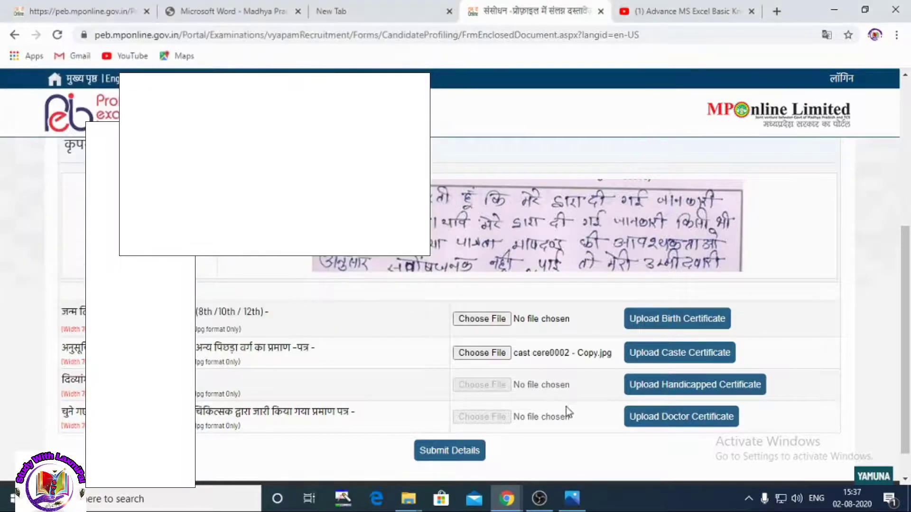
{"action": "left_click", "coordinate": [691, 354]}
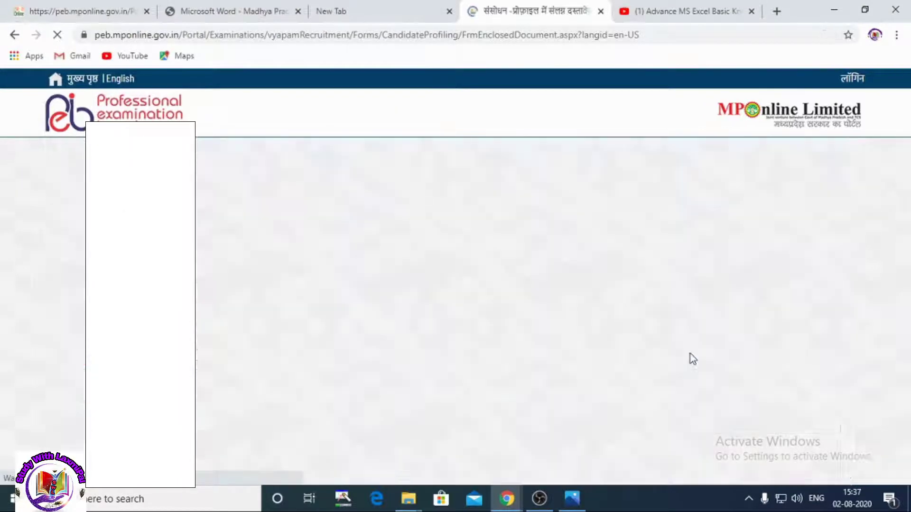
- Submit the enclosed document details and review the resulting profile receipt through to the attached documents
{"action": "scroll", "coordinate": [607, 331], "scroll_direction": "down", "scroll_amount": 6}
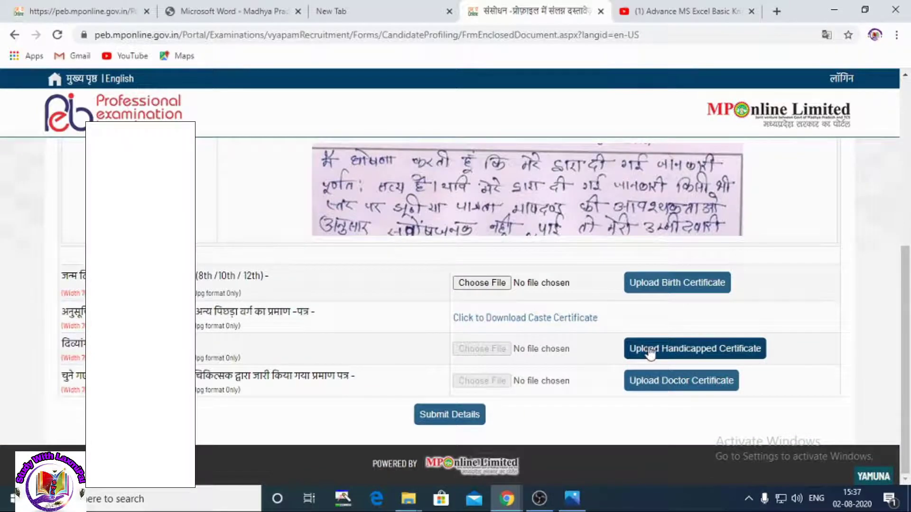
{"action": "left_click", "coordinate": [452, 419]}
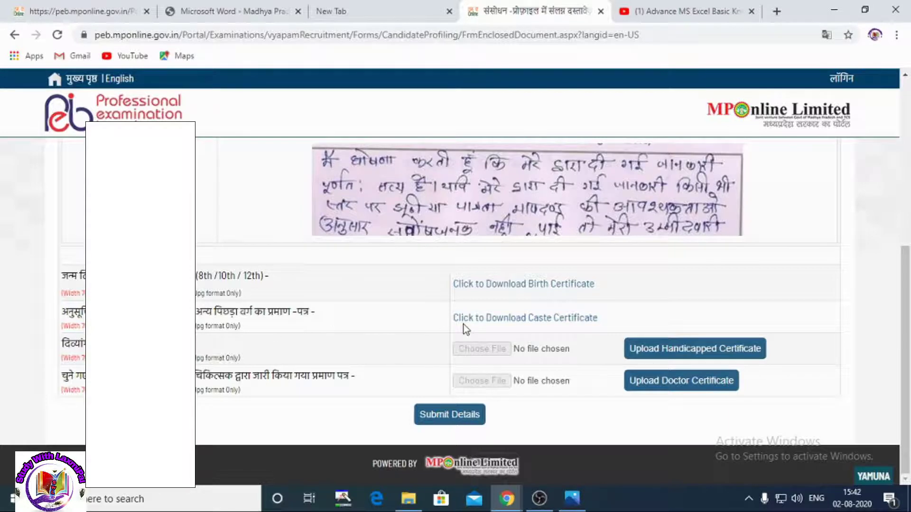
{"action": "left_click", "coordinate": [450, 416]}
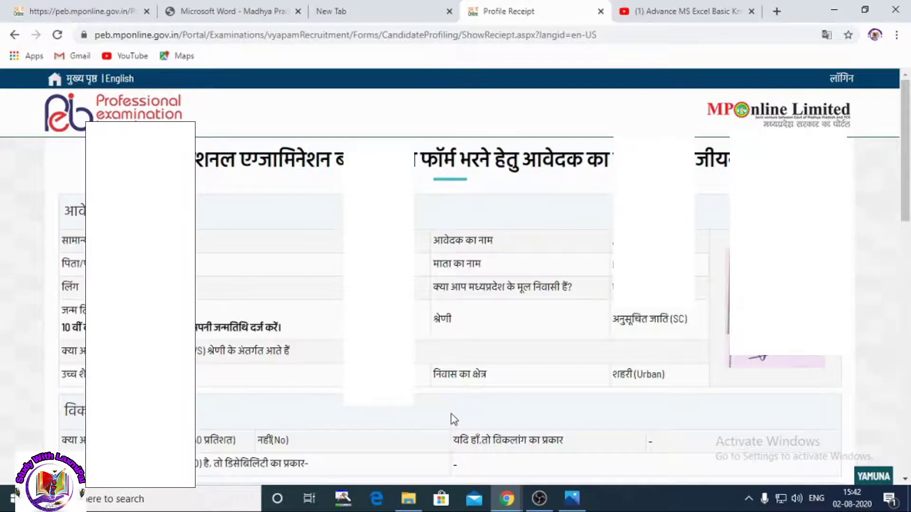
{"action": "scroll", "coordinate": [450, 418], "scroll_direction": "down", "scroll_amount": 3}
{"action": "scroll", "coordinate": [608, 331], "scroll_direction": "down", "scroll_amount": 10}
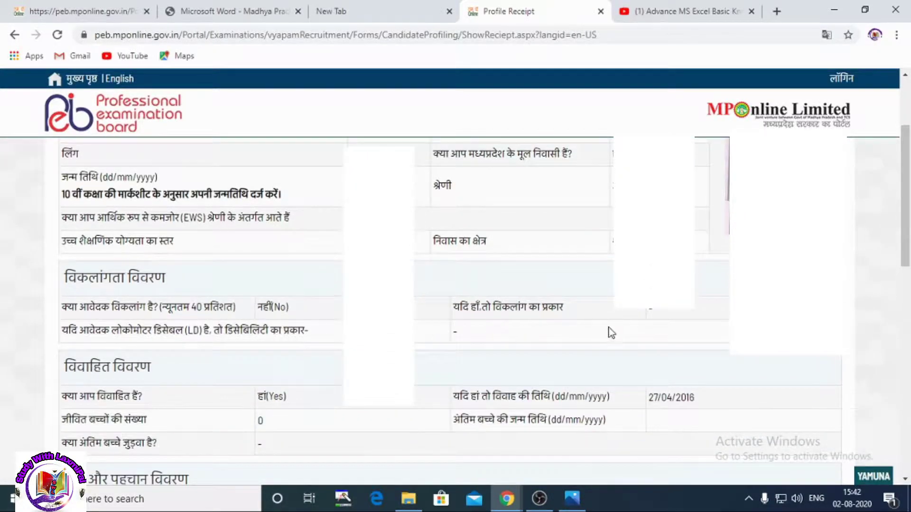
{"action": "scroll", "coordinate": [256, 322], "scroll_direction": "down", "scroll_amount": 3}
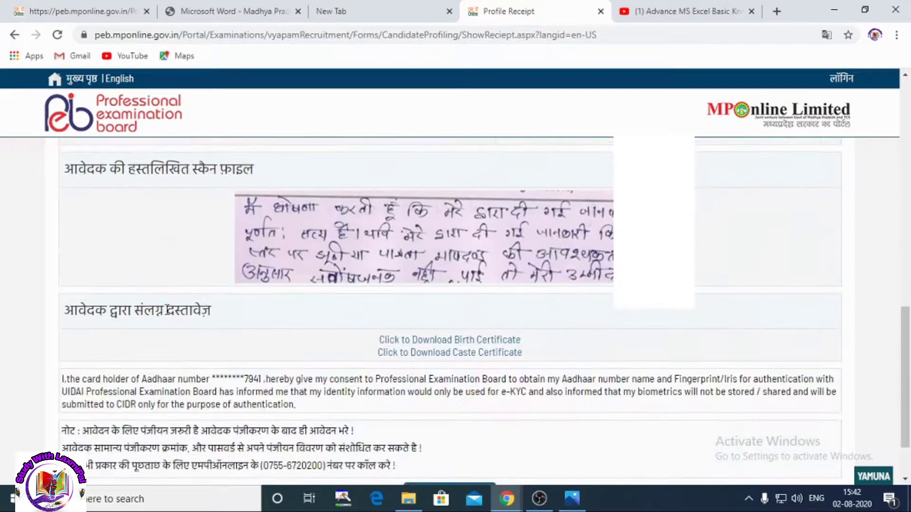
{"action": "scroll", "coordinate": [391, 283], "scroll_direction": "down", "scroll_amount": 2}
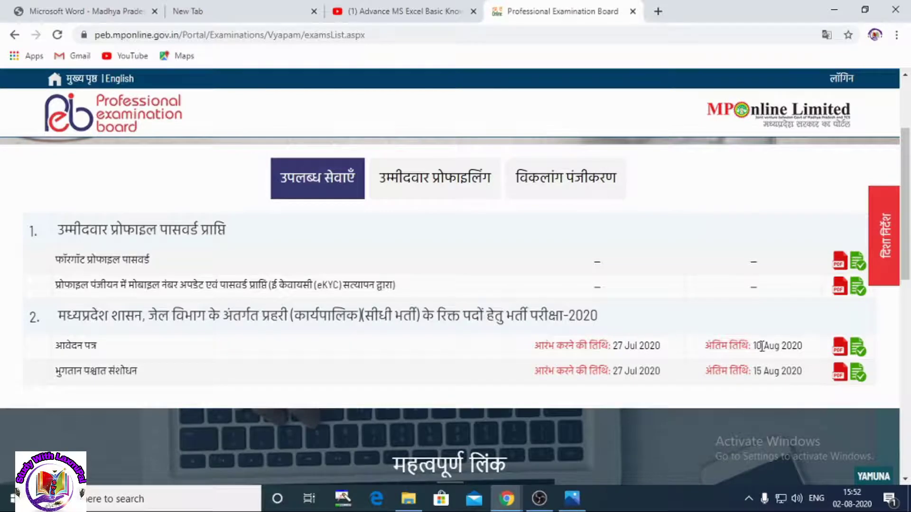
- Open the application form for the Jail Department Prahari Recruitment Test 2020, accept the candidate declaration and continue
{"action": "left_click", "coordinate": [859, 351]}
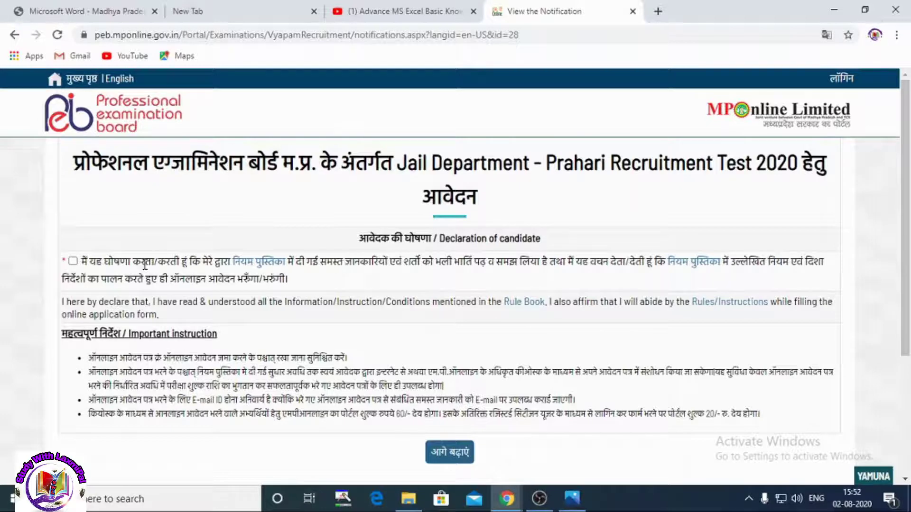
{"action": "left_click", "coordinate": [72, 262]}
{"action": "left_click", "coordinate": [455, 455]}
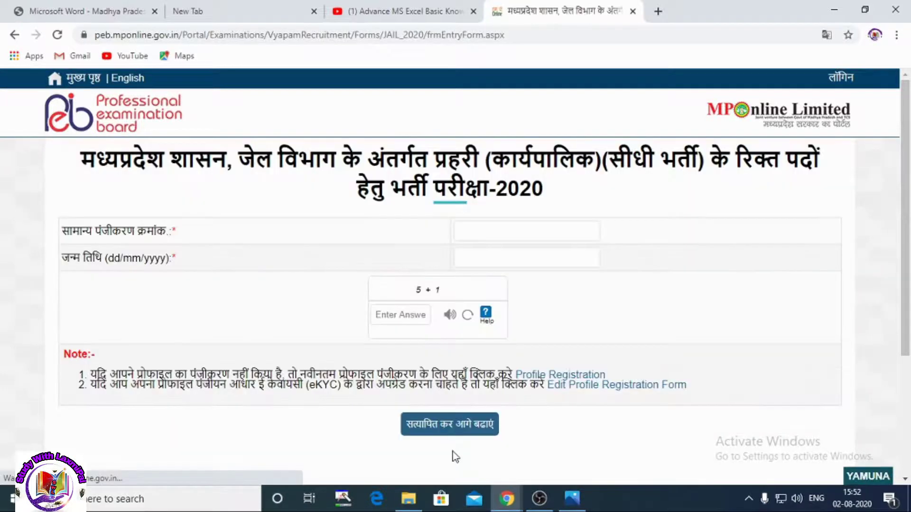
- Enter the general registration number and date of birth, answer the arithmetic captcha with 6, and verify to continue
{"action": "left_click", "coordinate": [510, 230]}
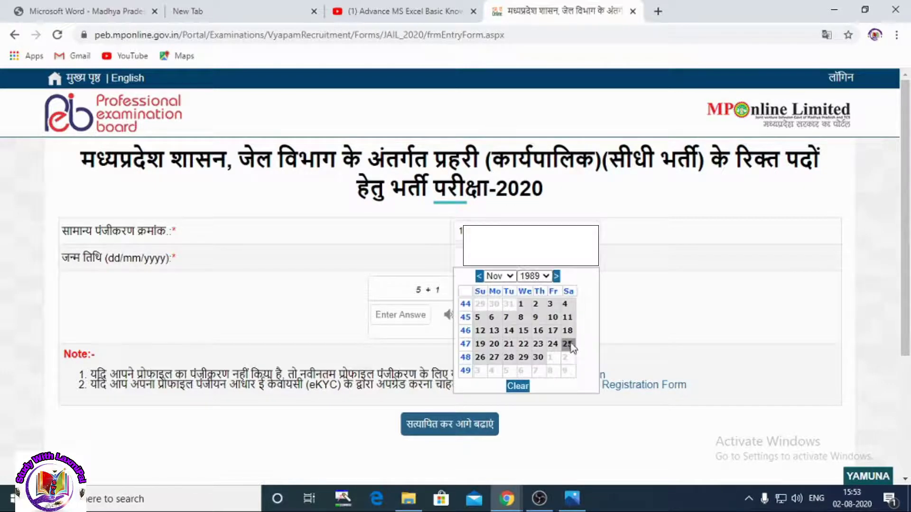
{"action": "left_click", "coordinate": [570, 344]}
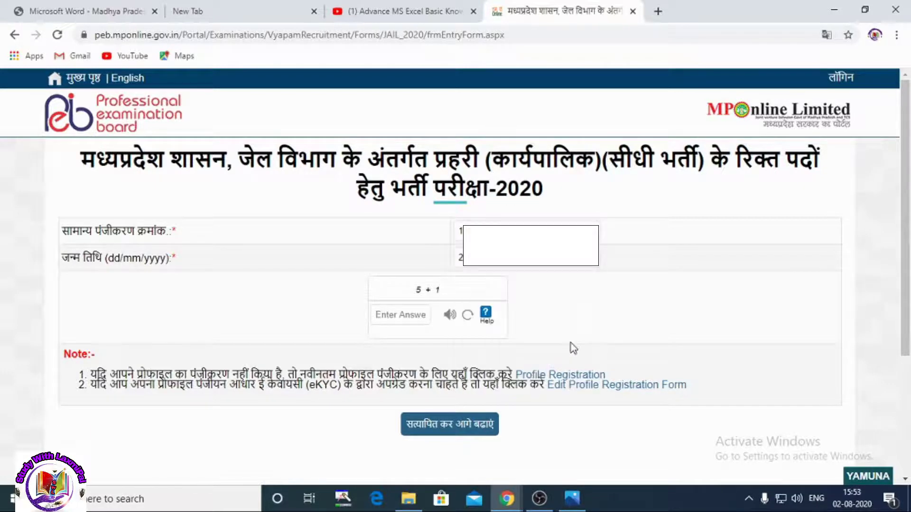
{"action": "left_click", "coordinate": [411, 319]}
{"action": "type", "text": "6"}
{"action": "left_click", "coordinate": [453, 426]}
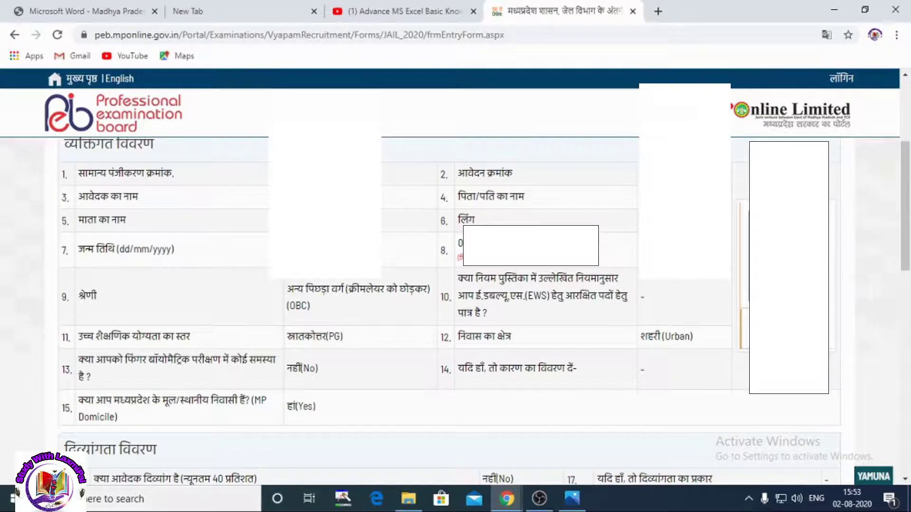
- Review the prefilled applicant details and handwritten declaration, and set the Class in question 35 to बिना वर्ग(X)
{"action": "scroll", "coordinate": [562, 292], "scroll_direction": "down", "scroll_amount": 2}
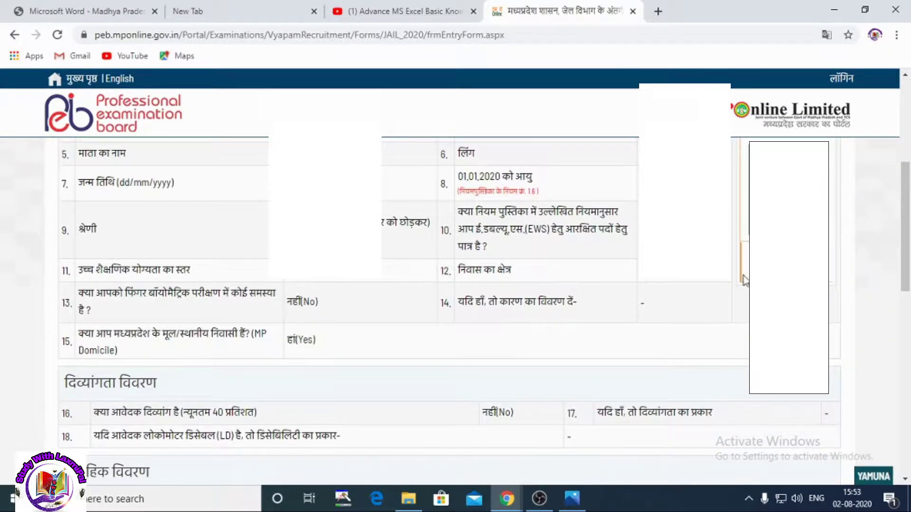
{"action": "scroll", "coordinate": [534, 335], "scroll_direction": "down", "scroll_amount": 10}
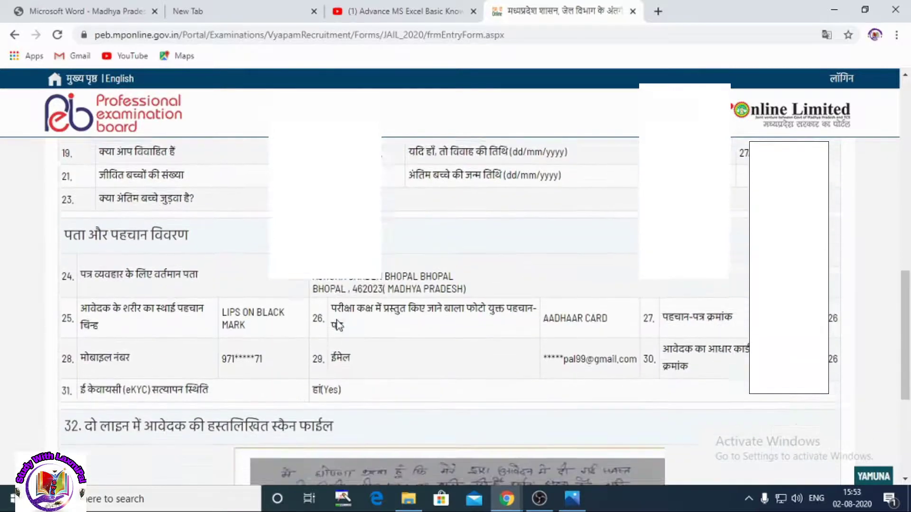
{"action": "scroll", "coordinate": [341, 322], "scroll_direction": "down", "scroll_amount": 3}
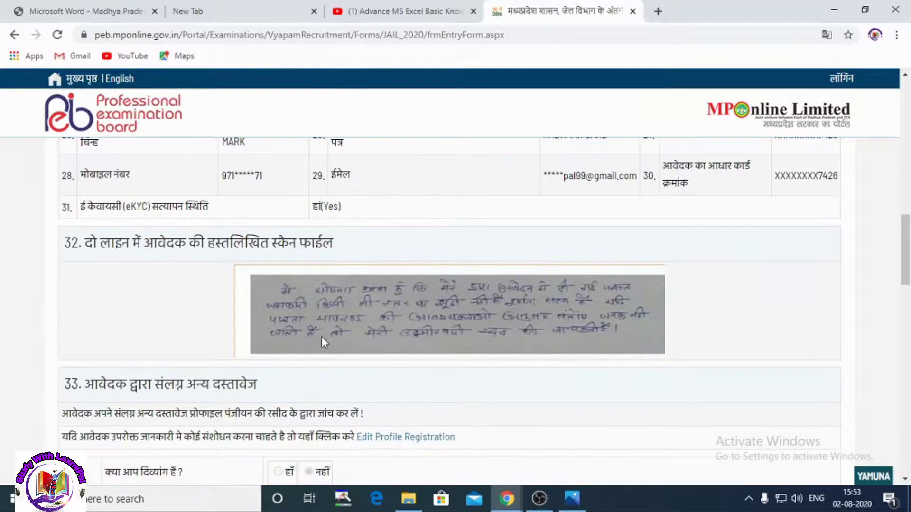
{"action": "scroll", "coordinate": [293, 343], "scroll_direction": "down", "scroll_amount": 3}
{"action": "scroll", "coordinate": [210, 332], "scroll_direction": "down", "scroll_amount": 1}
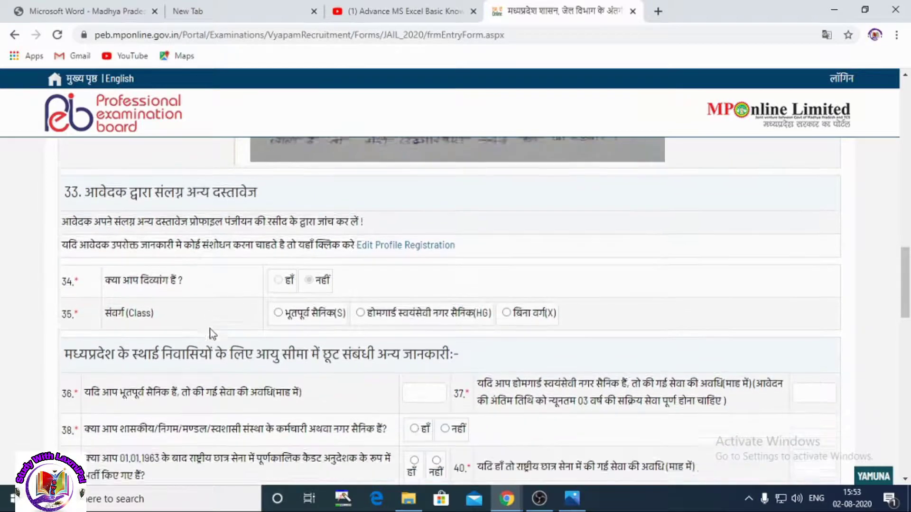
{"action": "scroll", "coordinate": [195, 274], "scroll_direction": "down", "scroll_amount": 1}
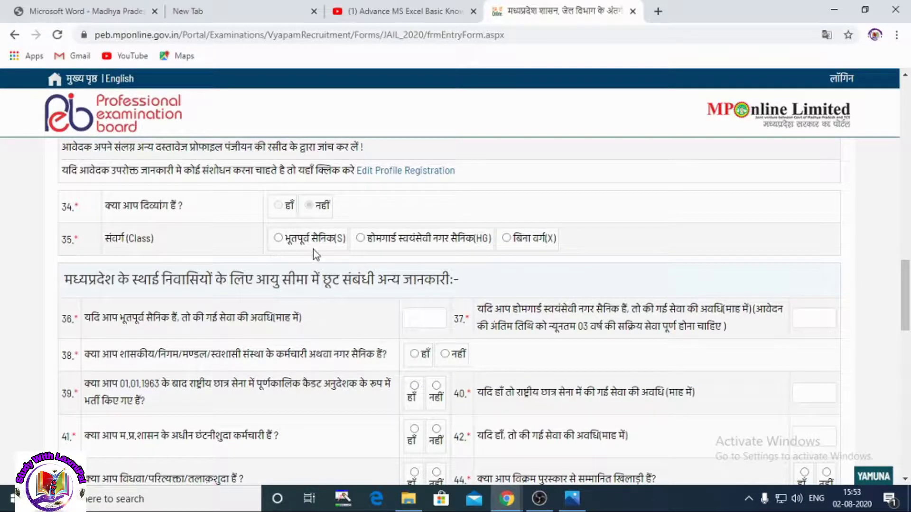
{"action": "left_click", "coordinate": [507, 239]}
- Review the age-relaxation questions 36 to 45 for Madhya Pradesh residents and proceed past that section
{"action": "scroll", "coordinate": [156, 316], "scroll_direction": "down", "scroll_amount": 1}
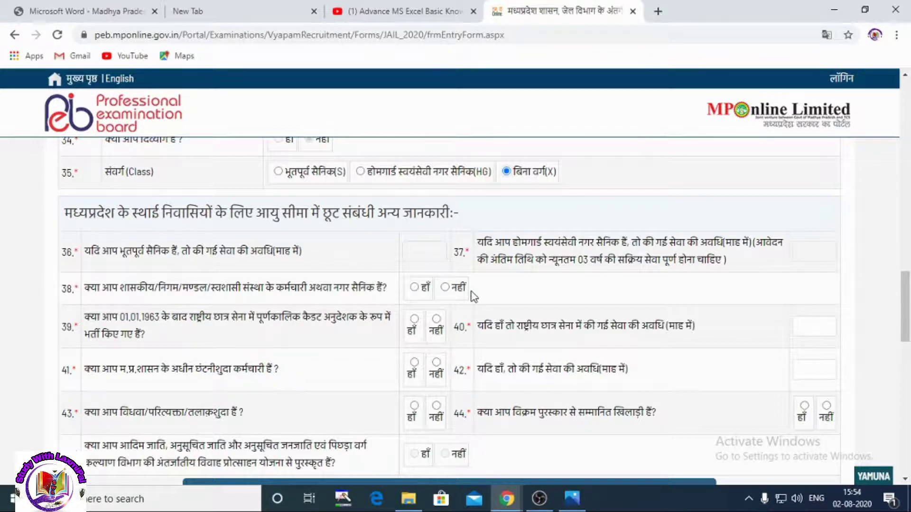
{"action": "scroll", "coordinate": [249, 335], "scroll_direction": "down", "scroll_amount": 1}
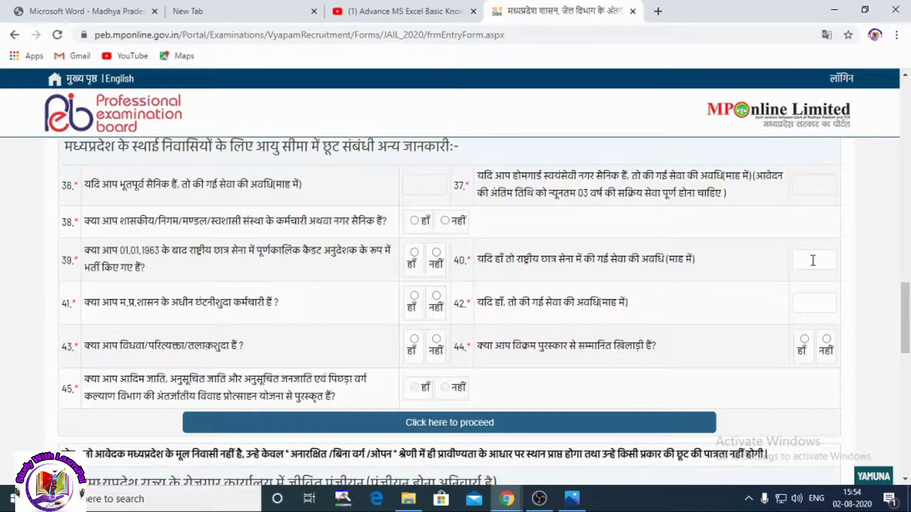
{"action": "scroll", "coordinate": [372, 326], "scroll_direction": "down", "scroll_amount": 2}
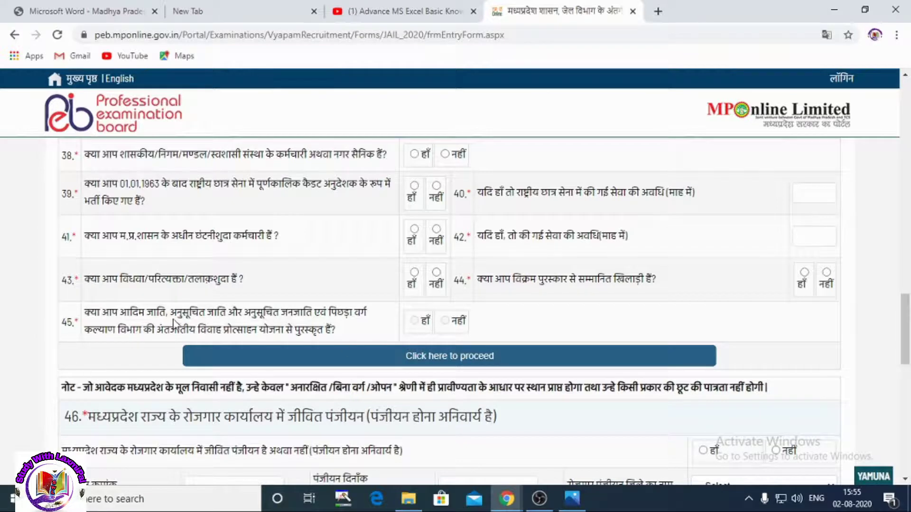
{"action": "scroll", "coordinate": [219, 326], "scroll_direction": "down", "scroll_amount": 1}
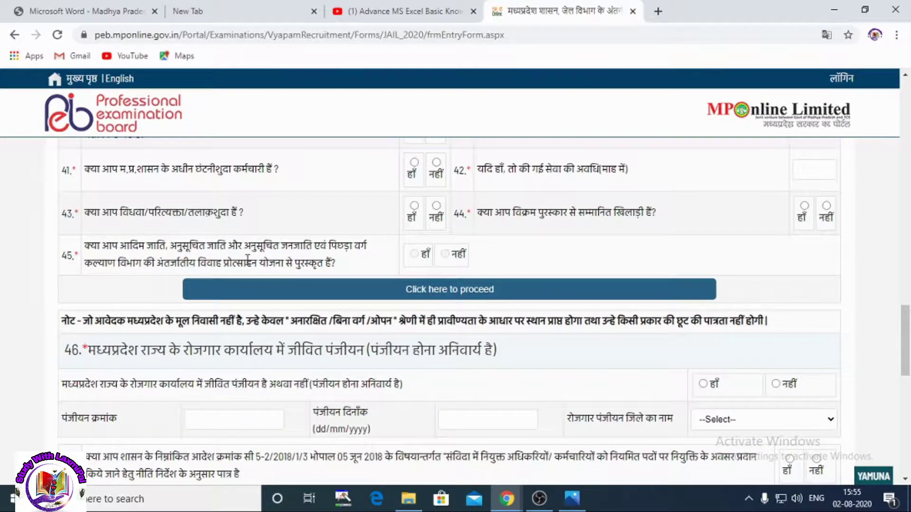
{"action": "scroll", "coordinate": [437, 256], "scroll_direction": "down", "scroll_amount": 1}
{"action": "scroll", "coordinate": [544, 225], "scroll_direction": "up", "scroll_amount": 1}
{"action": "left_click", "coordinate": [506, 295]}
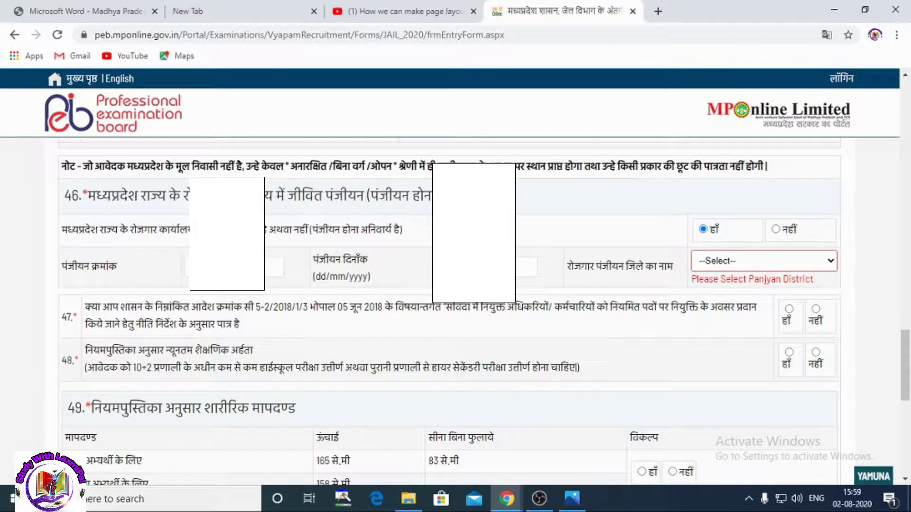
- Select RAISEN as the district of the employment office registration in question 46
{"action": "left_click", "coordinate": [757, 262]}
{"action": "scroll", "coordinate": [749, 220], "scroll_direction": "down", "scroll_amount": 8}
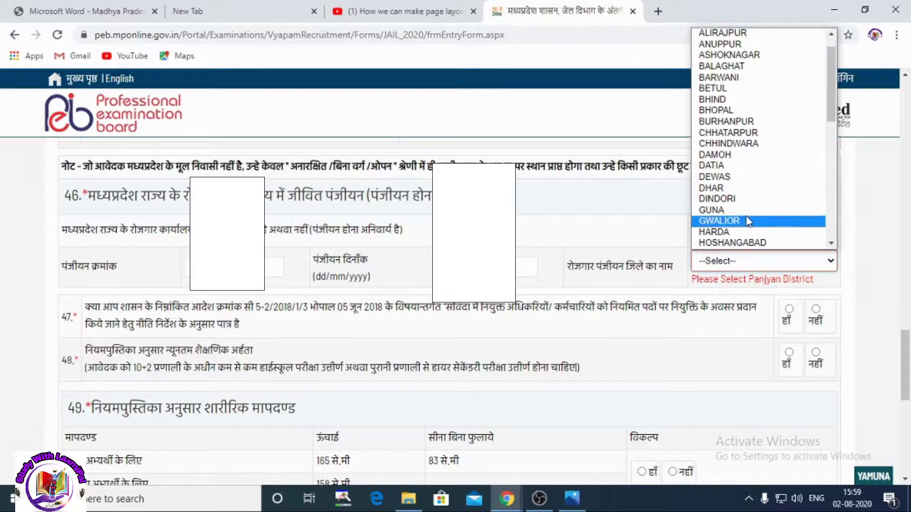
{"action": "scroll", "coordinate": [748, 220], "scroll_direction": "down", "scroll_amount": 3}
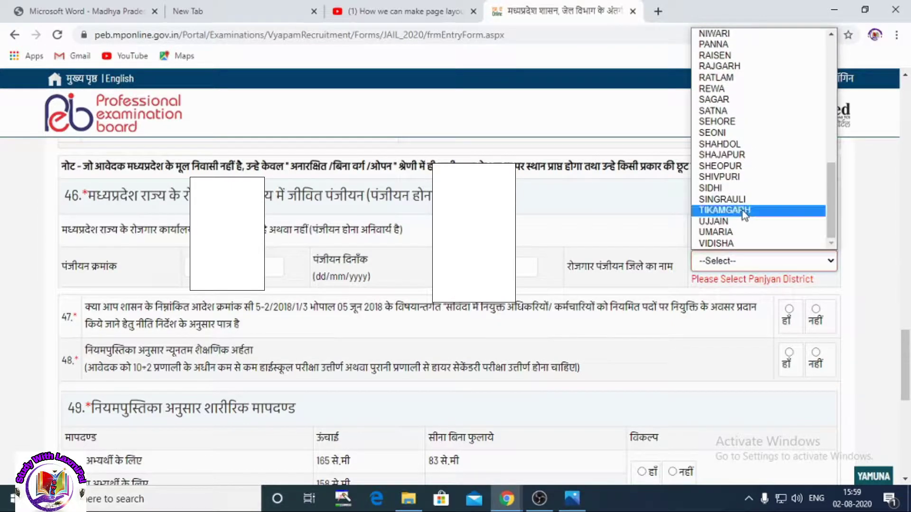
{"action": "key", "text": "r"}
{"action": "key", "text": "Up"}
{"action": "key", "text": "Down"}
{"action": "key", "text": "Return"}
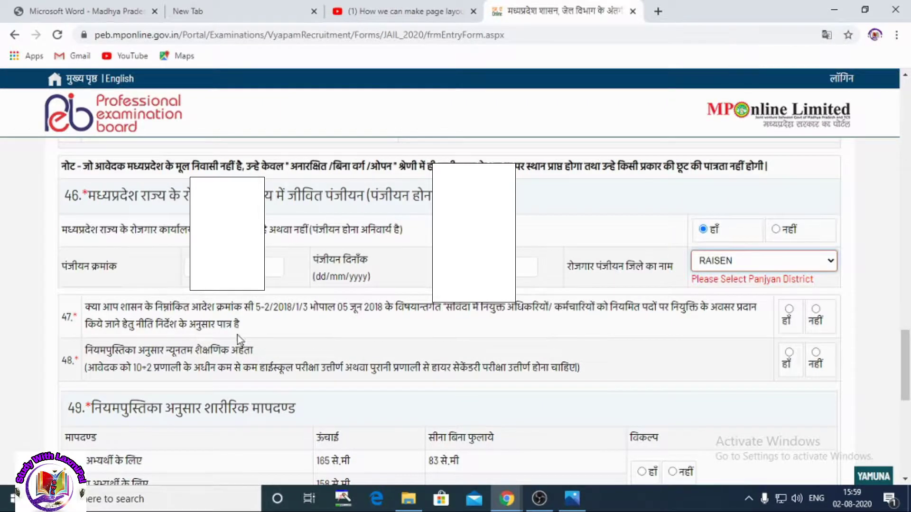
- Answer नहीं to the contract-employee eligibility question 47, and हाँ to the minimum education and physical standards questions 48 and 49
{"action": "scroll", "coordinate": [240, 341], "scroll_direction": "down", "scroll_amount": 1}
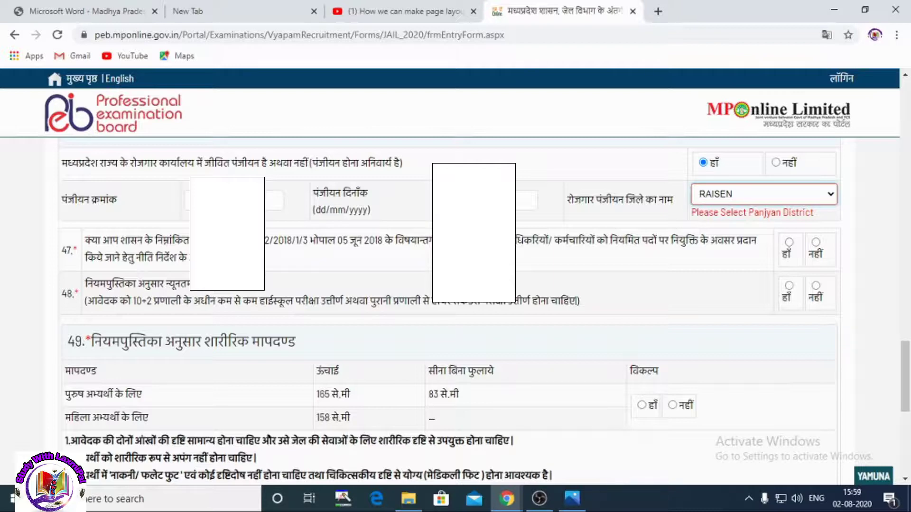
{"action": "left_click", "coordinate": [817, 244]}
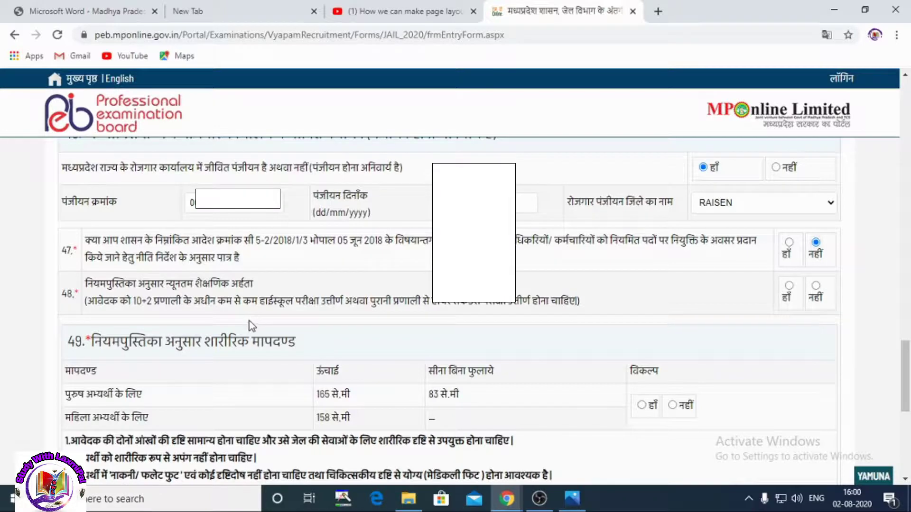
{"action": "left_click", "coordinate": [788, 285]}
{"action": "scroll", "coordinate": [787, 285], "scroll_direction": "down", "scroll_amount": 1}
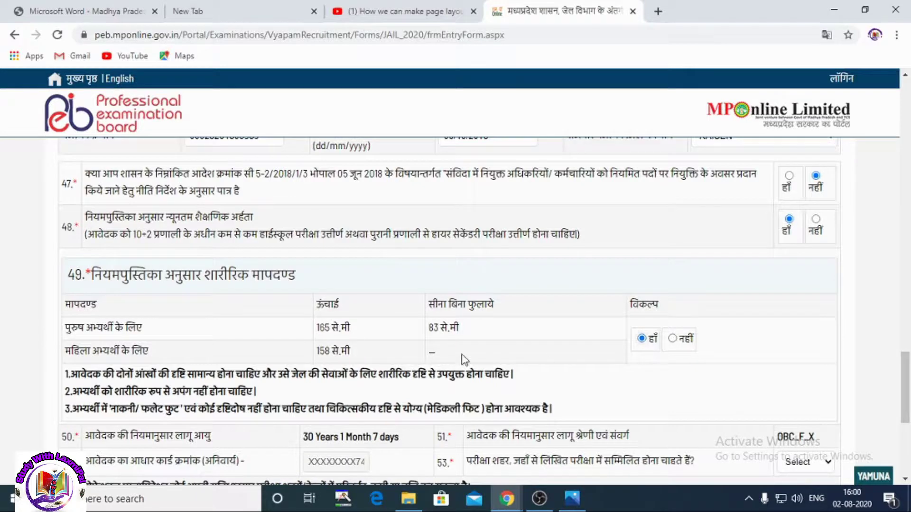
- Choose Bhopal as the written exam city, accept the final declaration and submit the application form
{"action": "scroll", "coordinate": [463, 358], "scroll_direction": "down", "scroll_amount": 1}
{"action": "scroll", "coordinate": [454, 357], "scroll_direction": "down", "scroll_amount": 3}
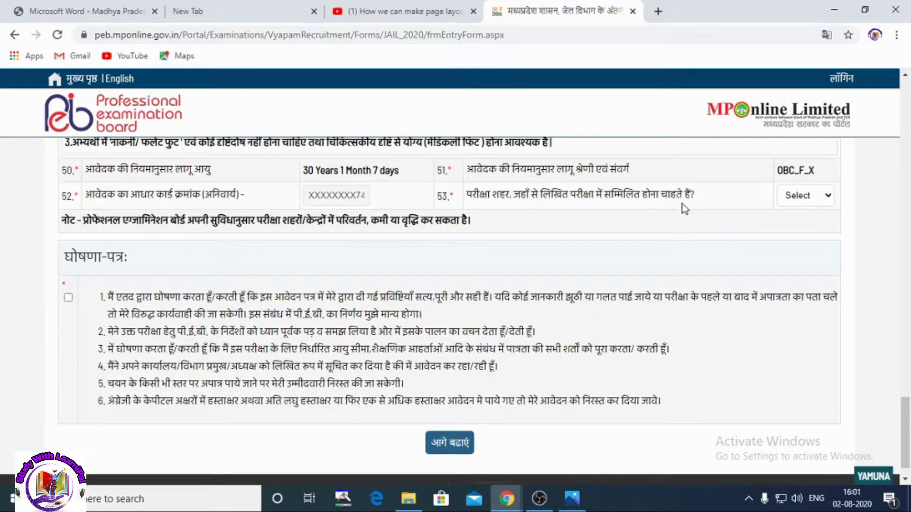
{"action": "left_click", "coordinate": [789, 198]}
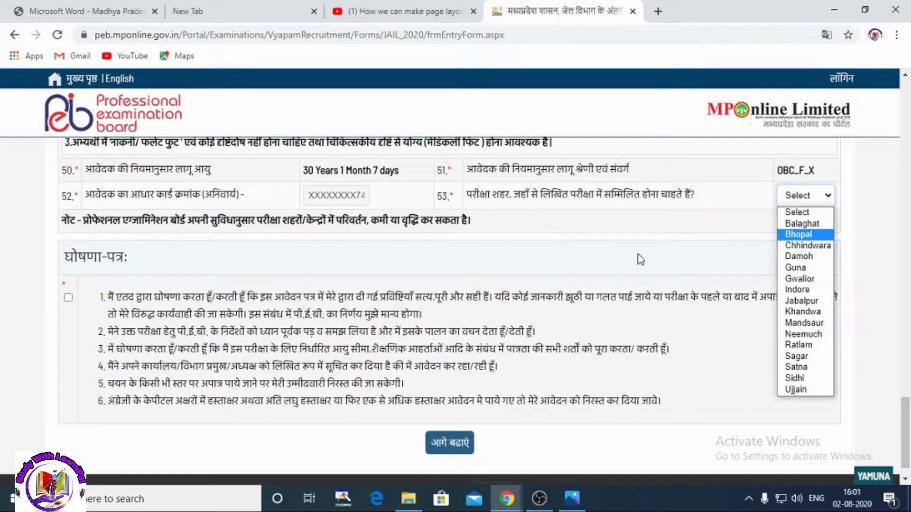
{"action": "left_click", "coordinate": [793, 234]}
{"action": "left_click", "coordinate": [68, 298]}
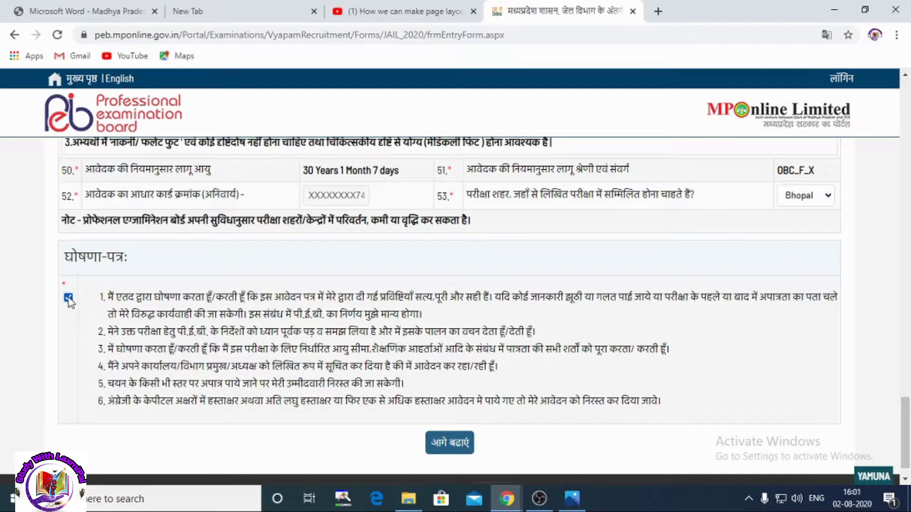
{"action": "left_click", "coordinate": [456, 453]}
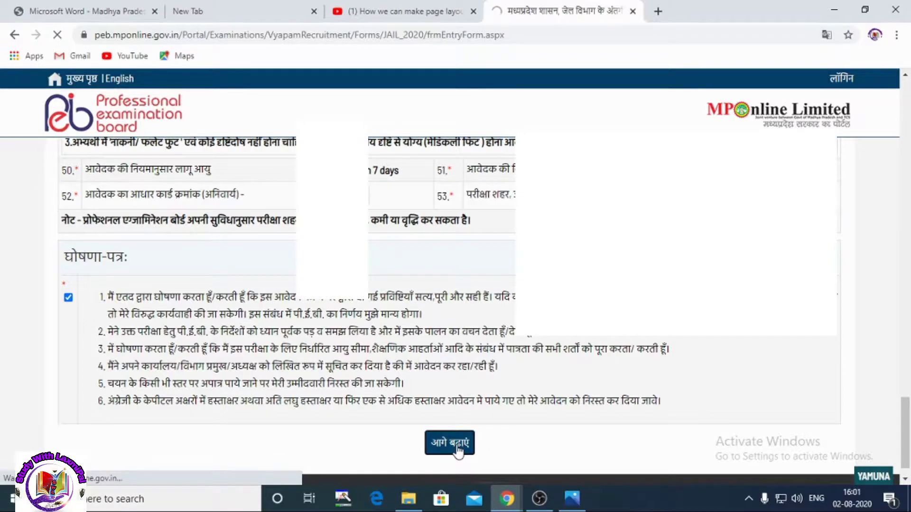
- Review the application's payment details and attached documents on the confirmation page, and proceed to payment
{"action": "scroll", "coordinate": [463, 315], "scroll_direction": "down", "scroll_amount": 4}
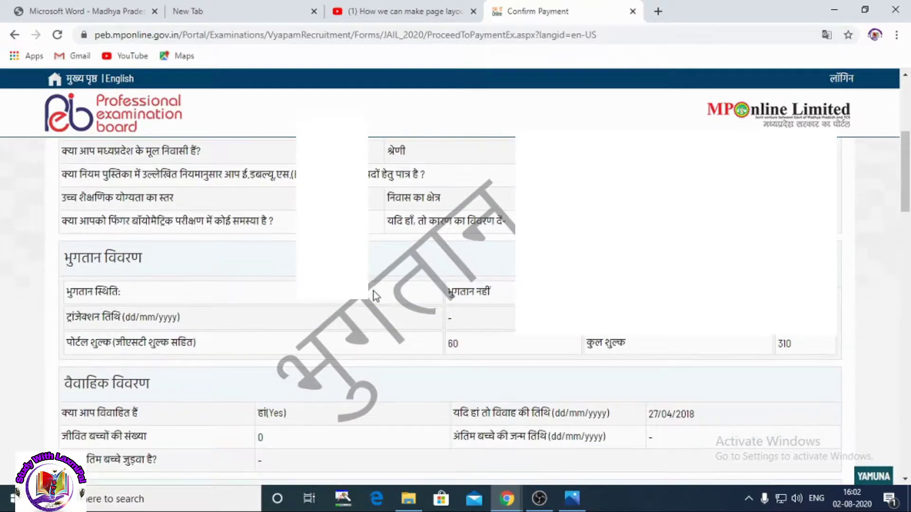
{"action": "scroll", "coordinate": [394, 299], "scroll_direction": "up", "scroll_amount": 2}
{"action": "scroll", "coordinate": [420, 313], "scroll_direction": "down", "scroll_amount": 3}
{"action": "scroll", "coordinate": [420, 313], "scroll_direction": "up", "scroll_amount": 3}
{"action": "scroll", "coordinate": [417, 316], "scroll_direction": "down", "scroll_amount": 2}
{"action": "scroll", "coordinate": [347, 402], "scroll_direction": "up", "scroll_amount": 1}
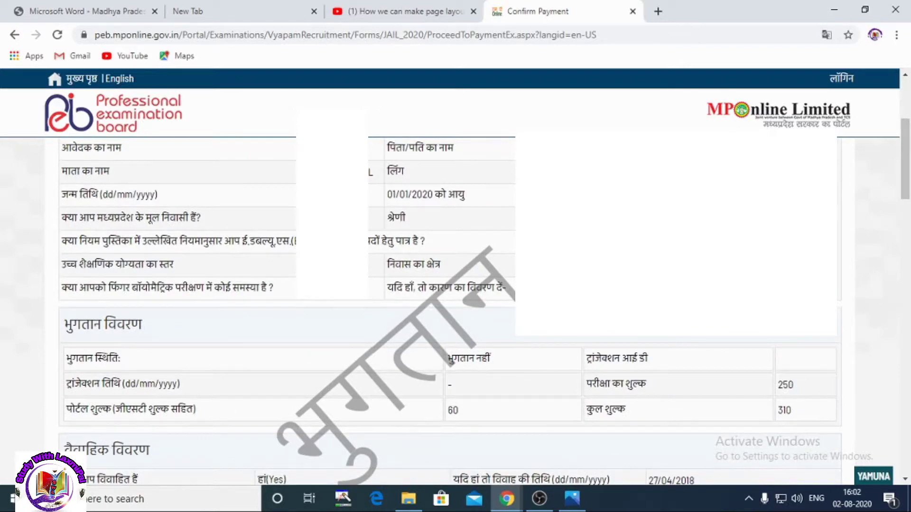
{"action": "scroll", "coordinate": [461, 412], "scroll_direction": "down", "scroll_amount": 12}
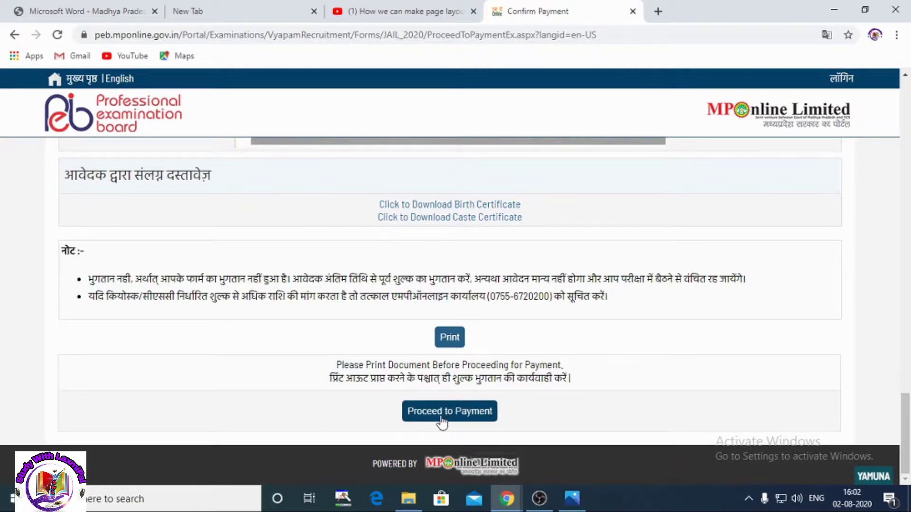
{"action": "left_click", "coordinate": [473, 414]}
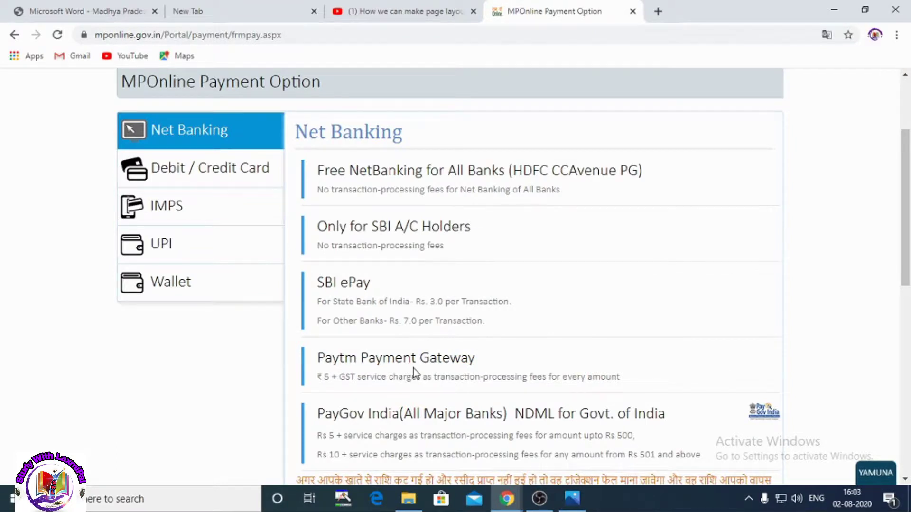